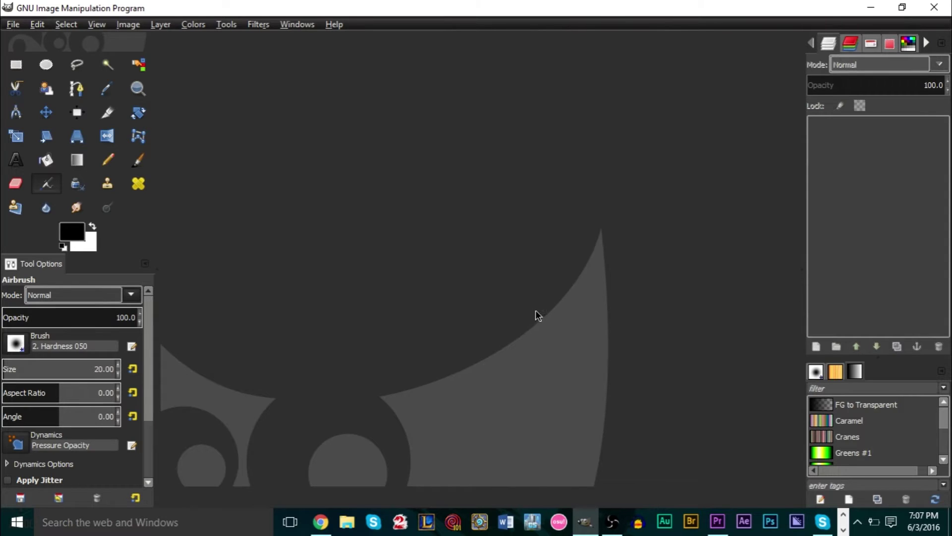
# - Create a new 1280×720 image
pyautogui.click(16, 26)
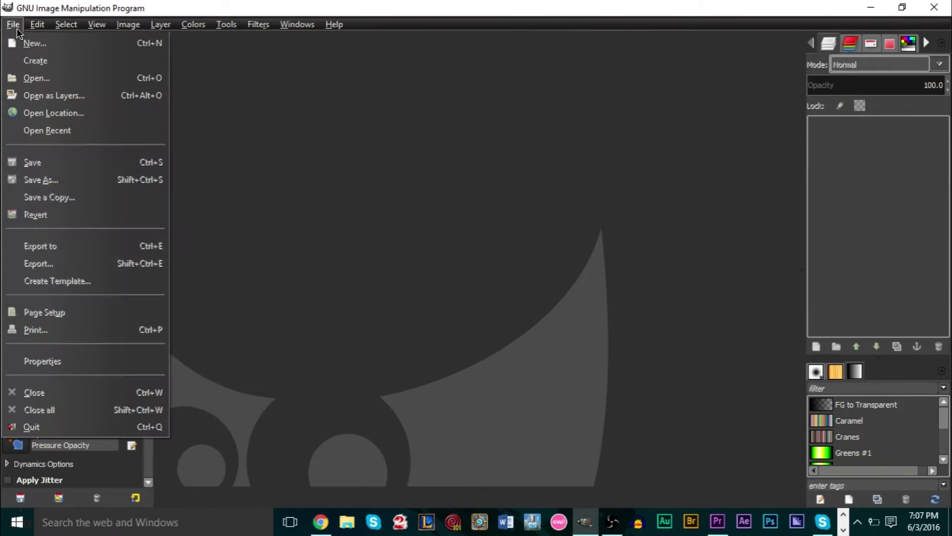
pyautogui.click(14, 44)
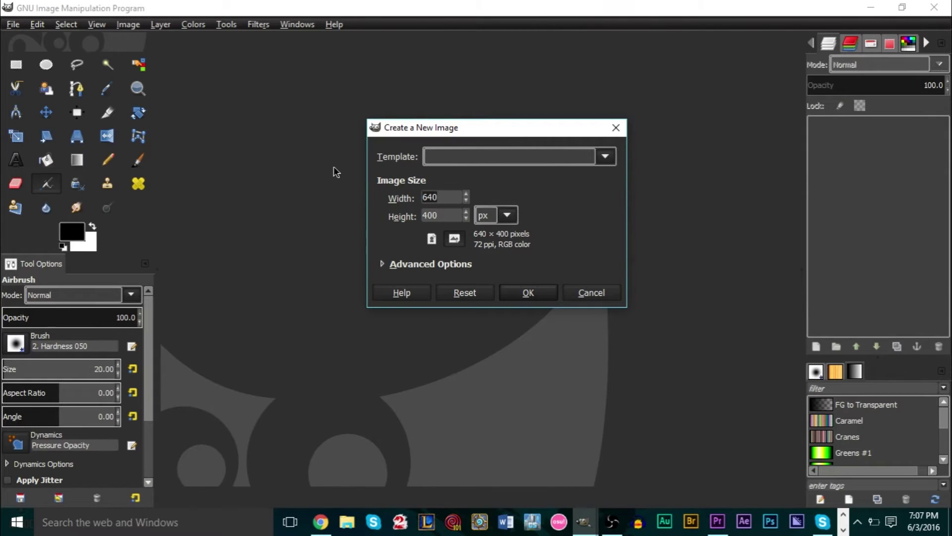
pyautogui.write('1280')
pyautogui.press('Tab')
pyautogui.write('720')
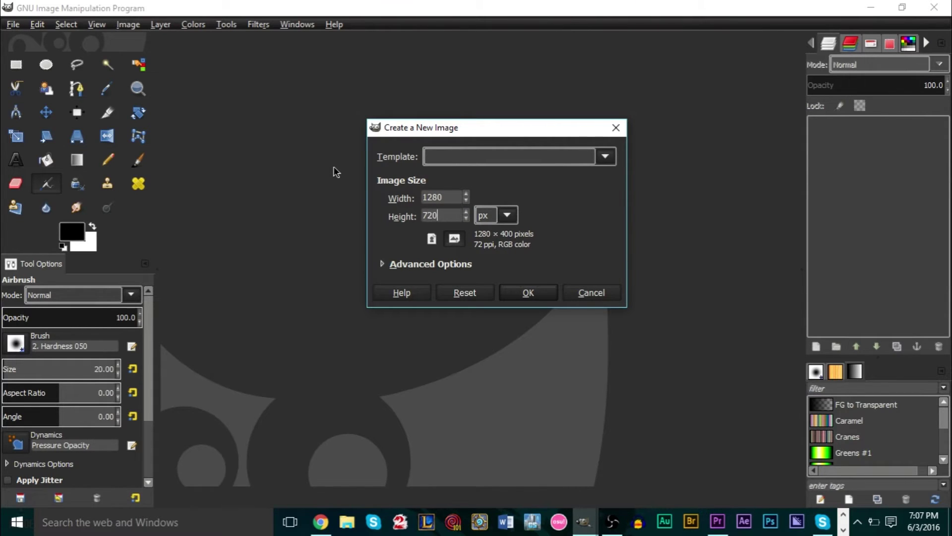
pyautogui.press('Return')
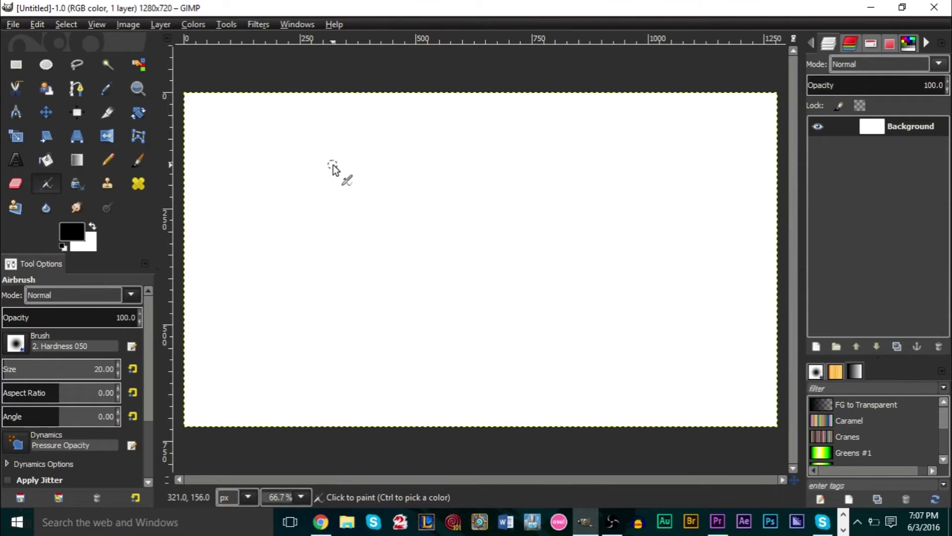
# - Fill the white canvas solid black with the Bucket Fill tool and bring up the New Layer dialog
pyautogui.click(46, 160)
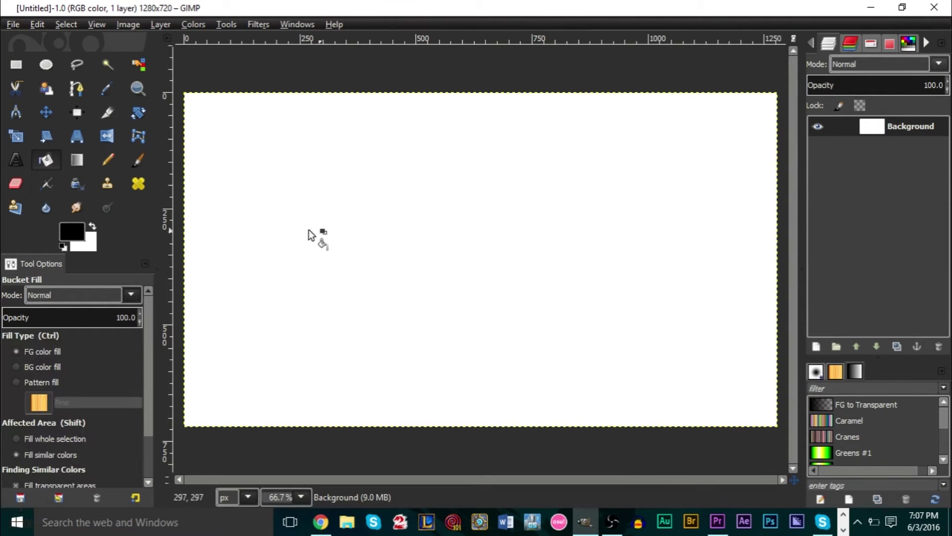
pyautogui.click(283, 215)
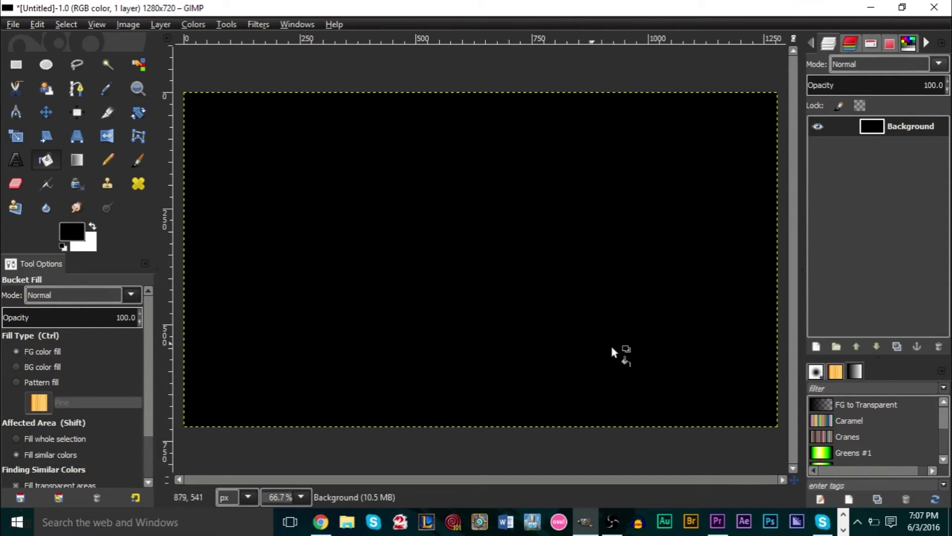
pyautogui.click(815, 348)
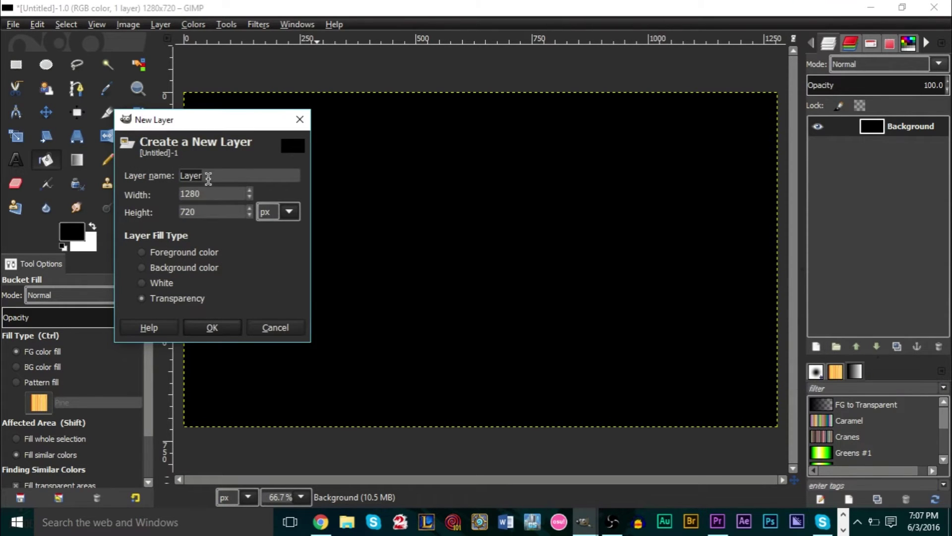
# - Add the transparent layer, zoom to 300% on the top-left corner, and pick the Paths tool
pyautogui.click(217, 328)
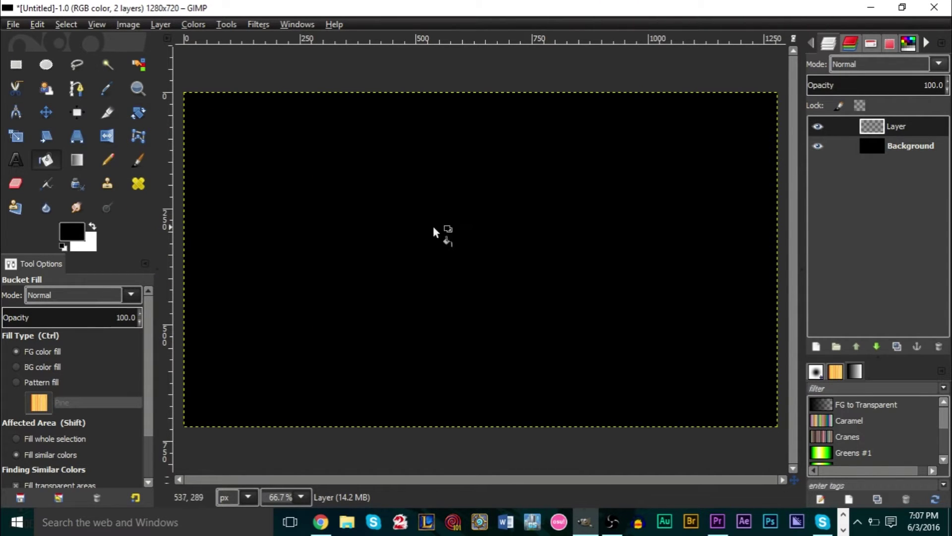
pyautogui.click(138, 90)
pyautogui.click(177, 110)
pyautogui.click(179, 99)
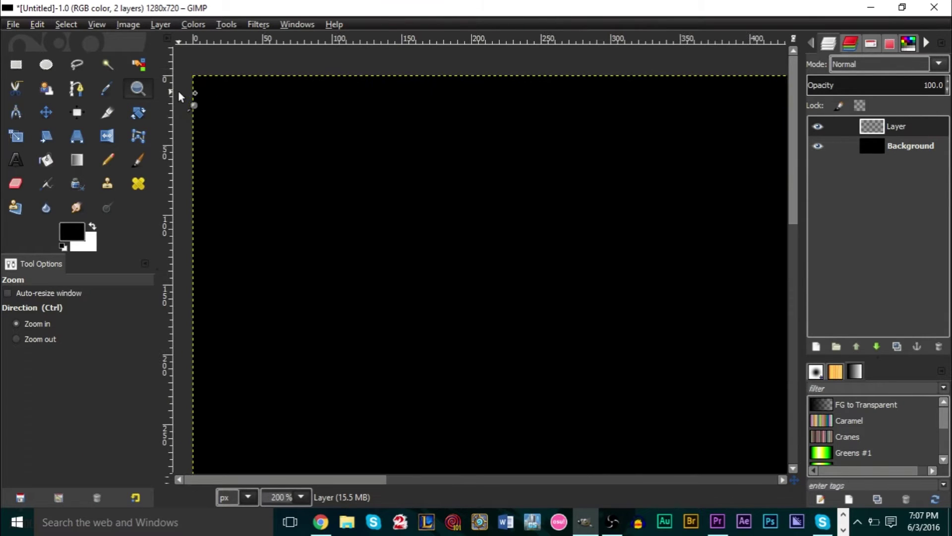
pyautogui.click(186, 73)
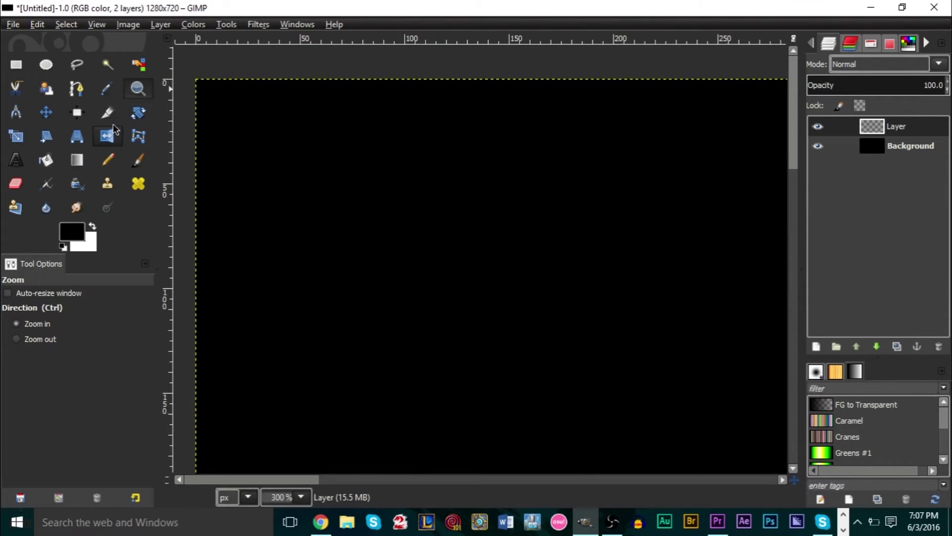
pyautogui.click(81, 89)
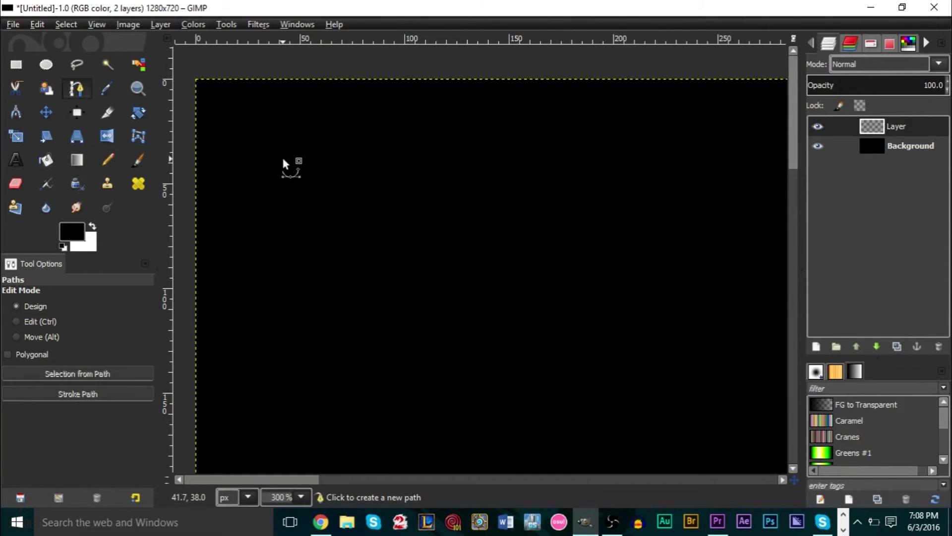
# - Draw a four-anchor parallelogram path near the top-left, closing it on the first anchor
pyautogui.click(261, 137)
pyautogui.click(229, 193)
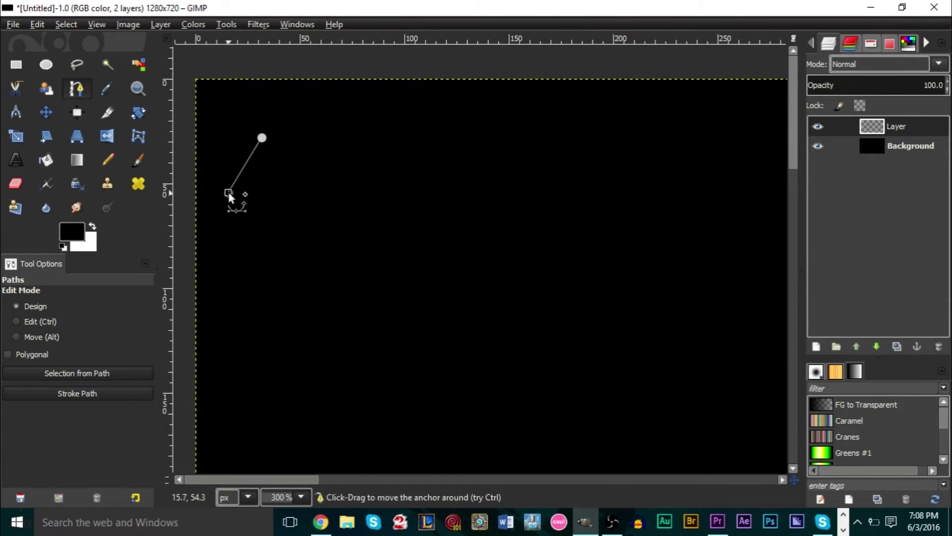
pyautogui.click(301, 212)
pyautogui.click(333, 140)
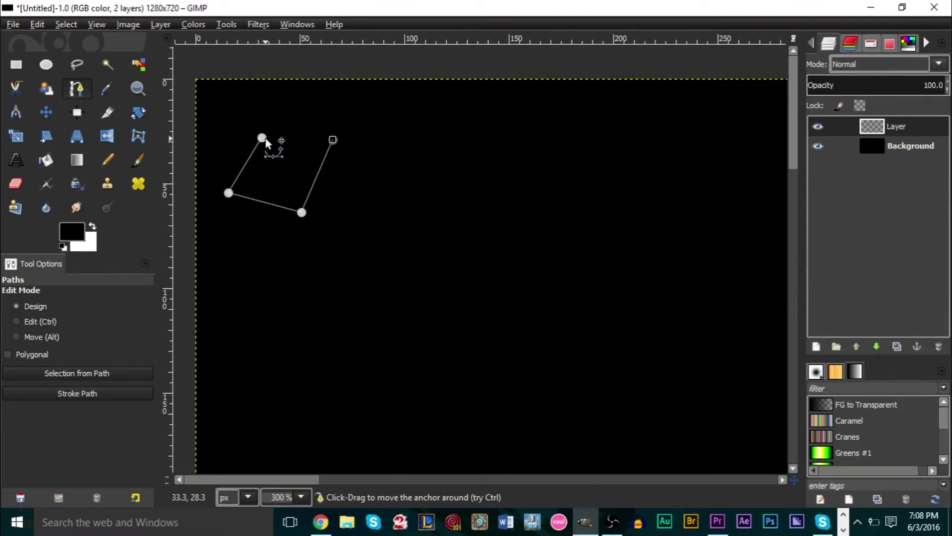
pyautogui.press('ctrl')
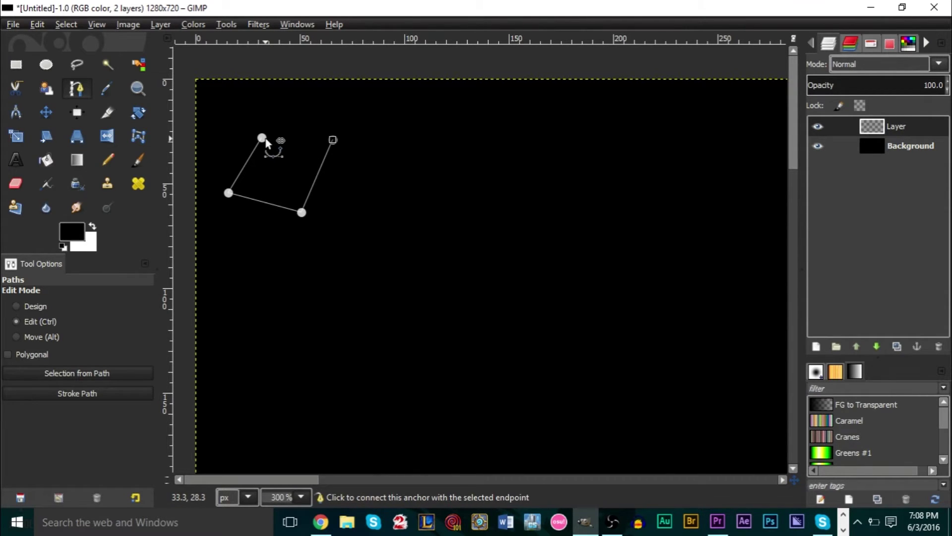
pyautogui.keyDown('ctrl'); pyautogui.click(262, 138); pyautogui.keyUp('ctrl')
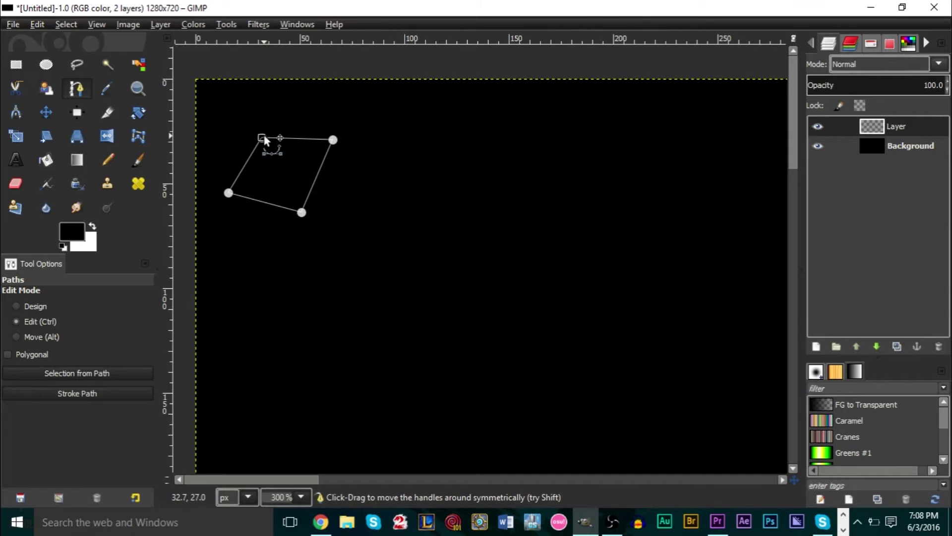
pyautogui.press('alt')
pyautogui.keyDown('ctrl'); pyautogui.scroll(-4, 305, 187); pyautogui.keyUp('ctrl')
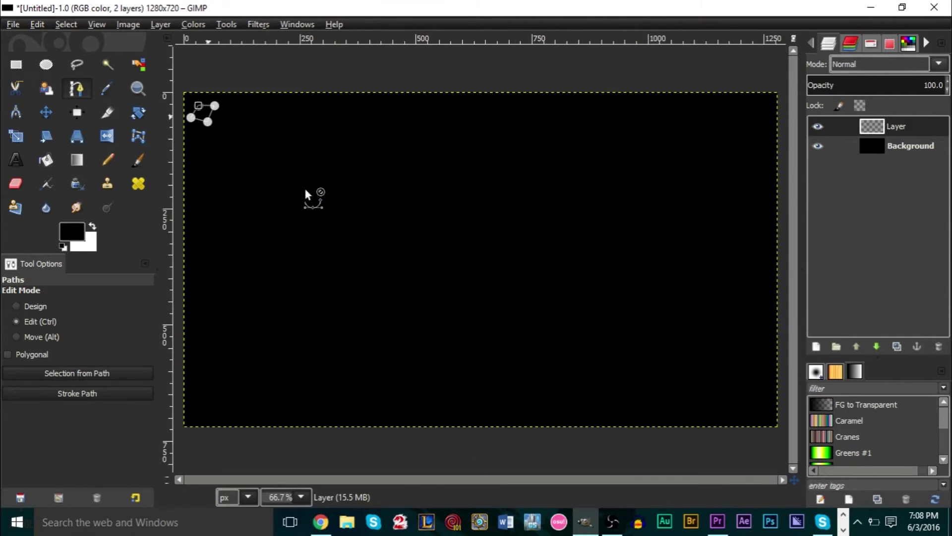
pyautogui.keyDown('ctrl'); pyautogui.scroll(3, 192, 99); pyautogui.keyUp('ctrl')
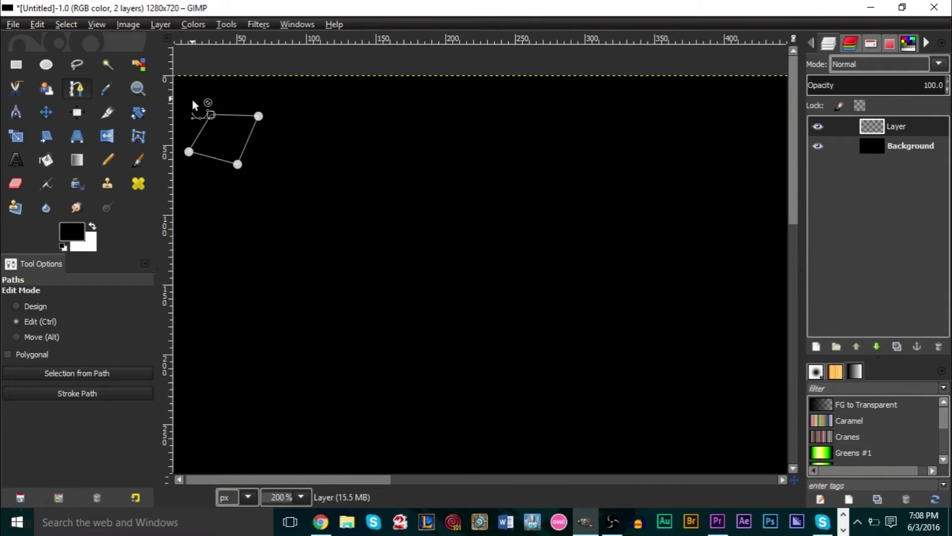
pyautogui.keyDown('ctrl'); pyautogui.scroll(1, 192, 99); pyautogui.keyUp('ctrl')
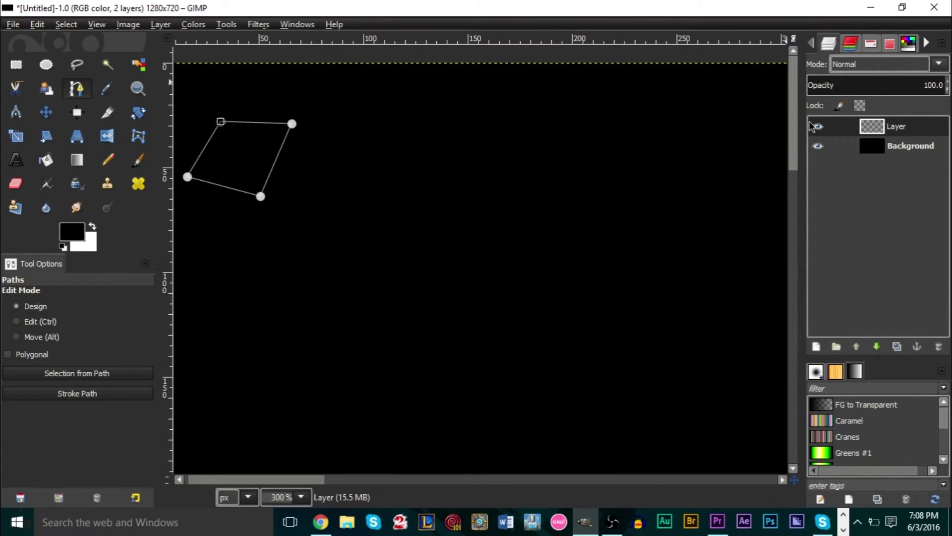
# - Convert the parallelogram path to a selection from the Paths dialog
pyautogui.click(305, 28)
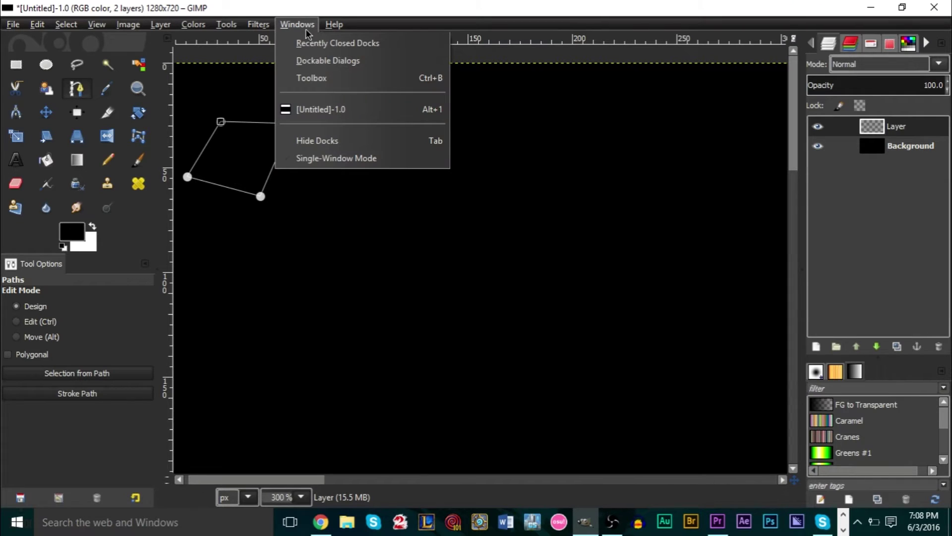
pyautogui.moveTo(340, 58)
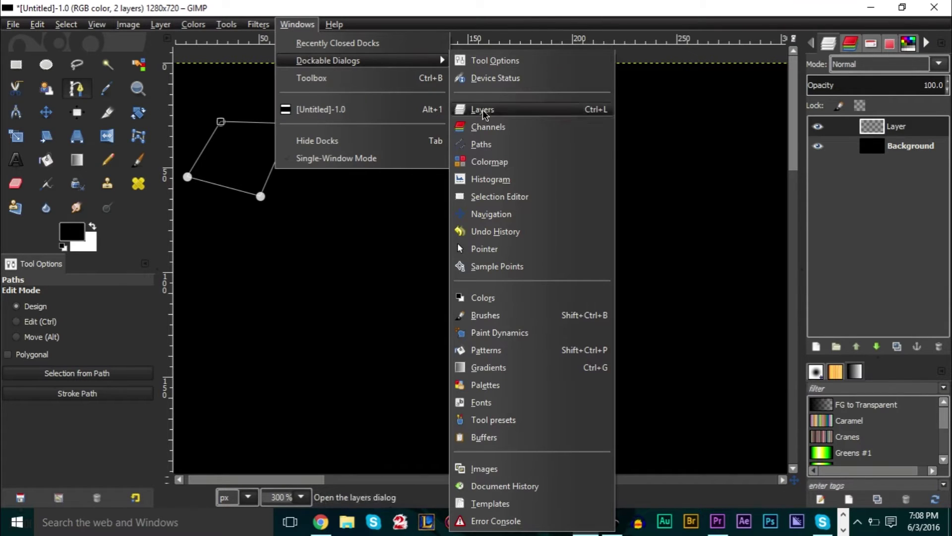
pyautogui.click(486, 145)
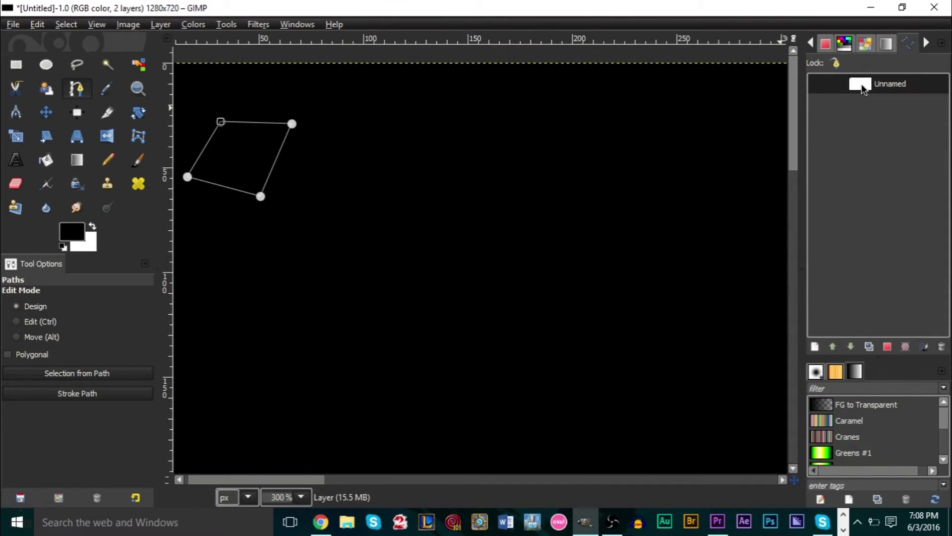
pyautogui.click(888, 347)
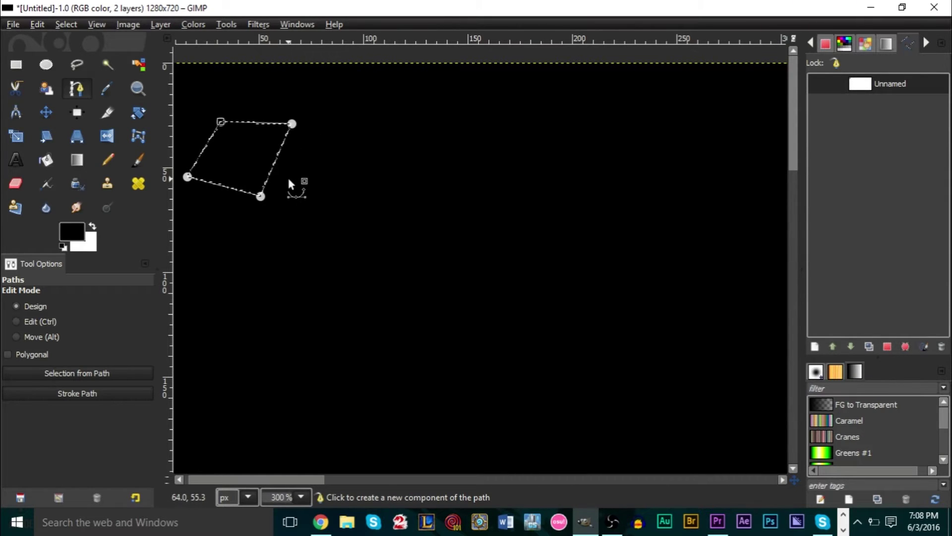
# - Bucket-fill the selection with white on the transparent Layer
pyautogui.click(57, 167)
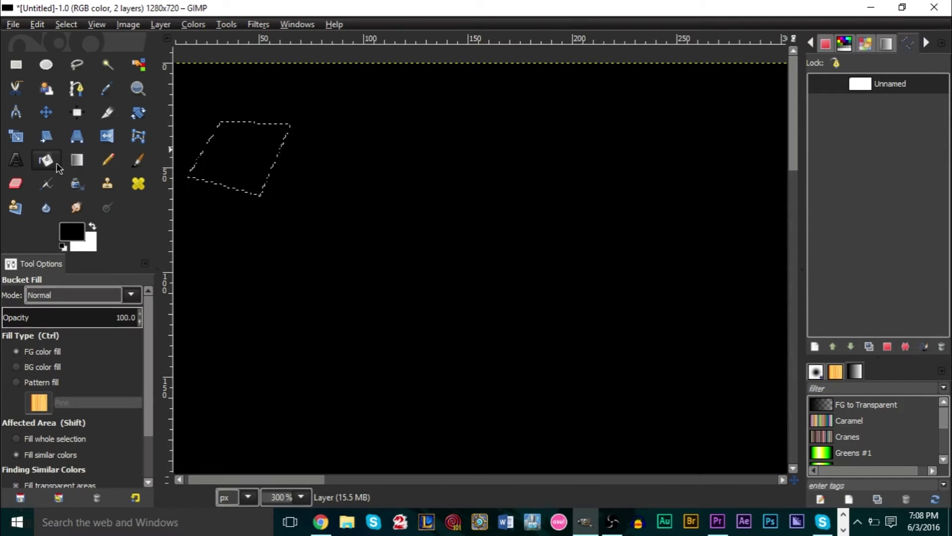
pyautogui.click(94, 226)
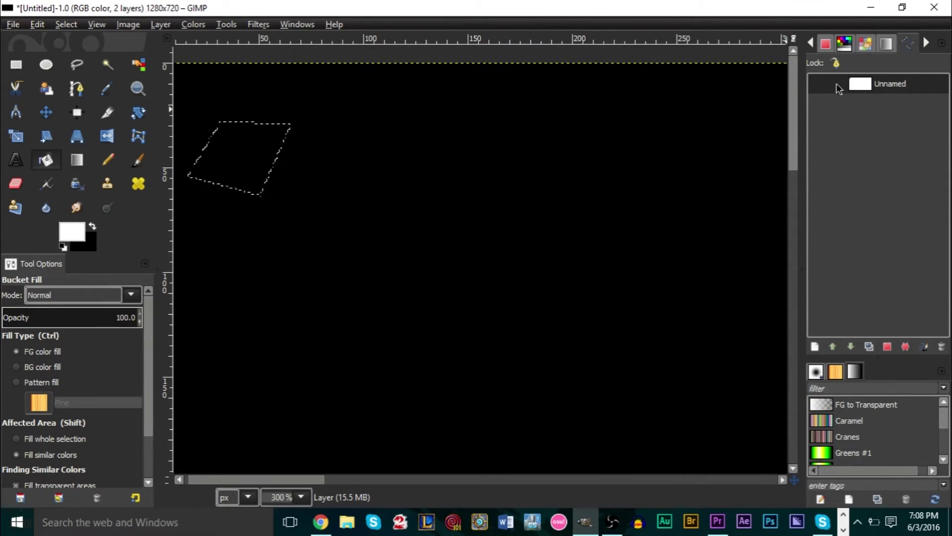
pyautogui.hotkey('ctrl', 'l')
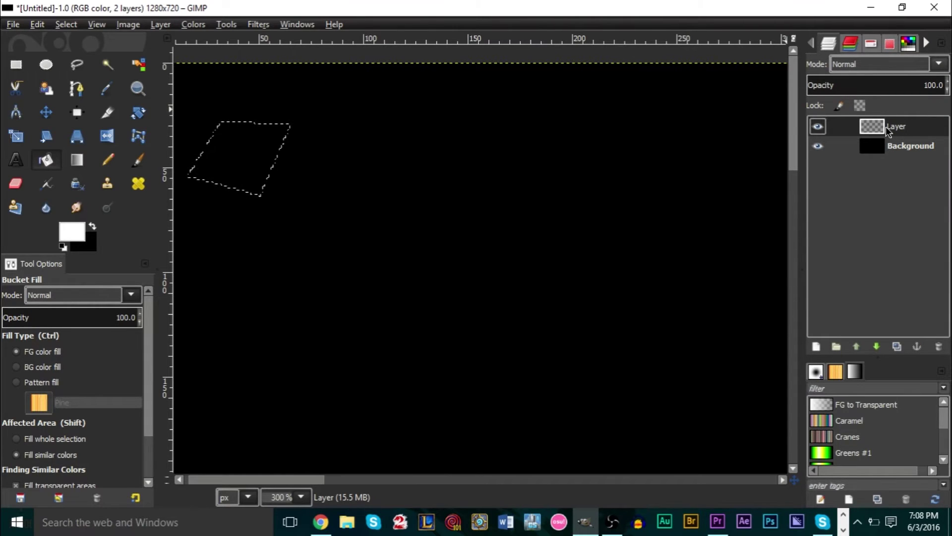
pyautogui.click(259, 172)
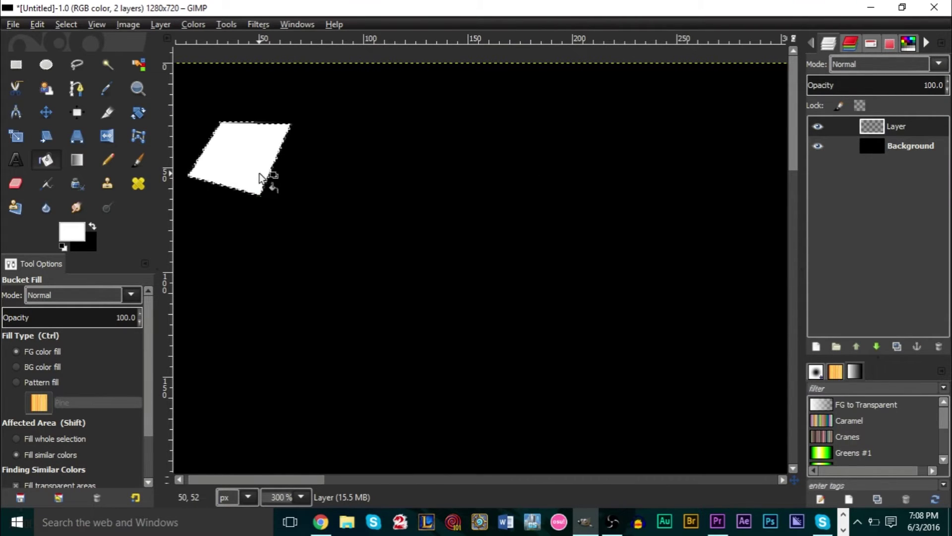
# - Draw a tight rectangular selection around the white parallelogram and copy it
pyautogui.click(67, 24)
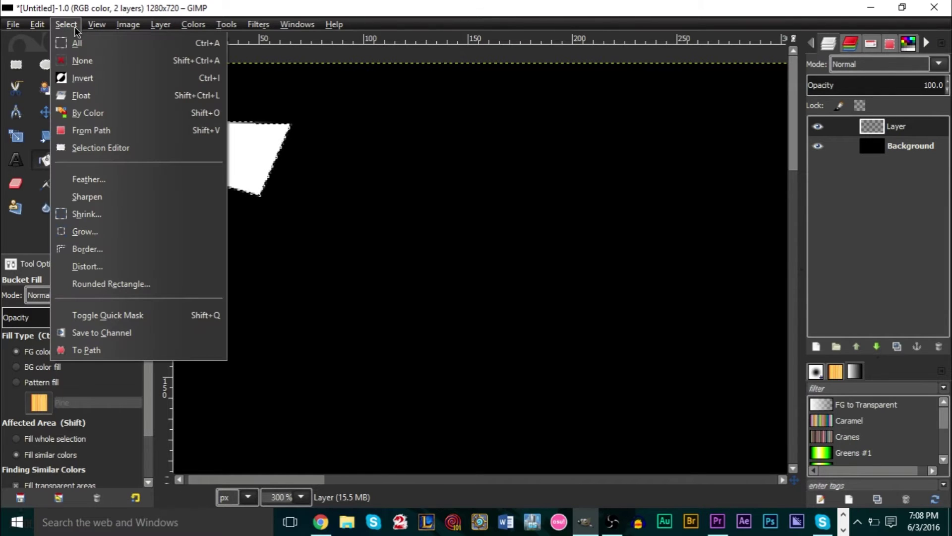
pyautogui.click(83, 61)
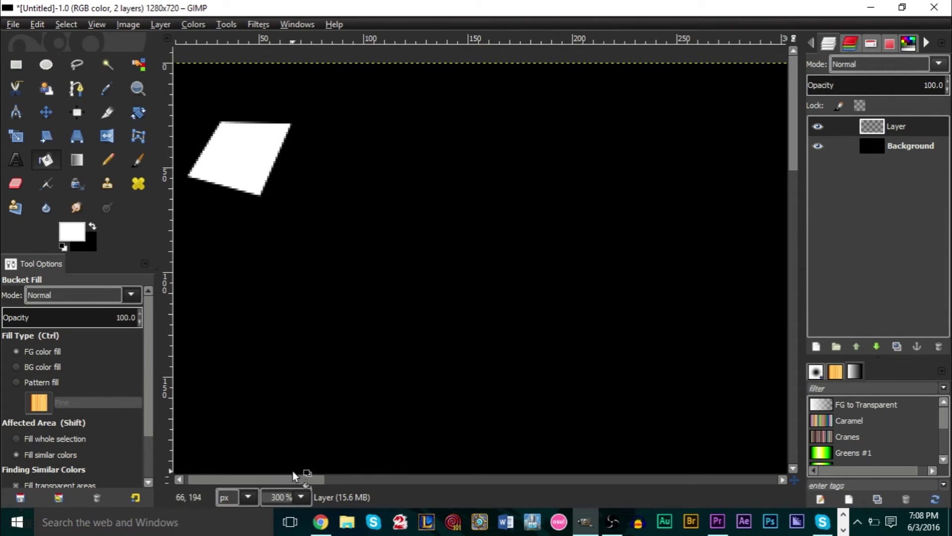
pyautogui.moveTo(293, 481); pyautogui.dragTo(268, 484)
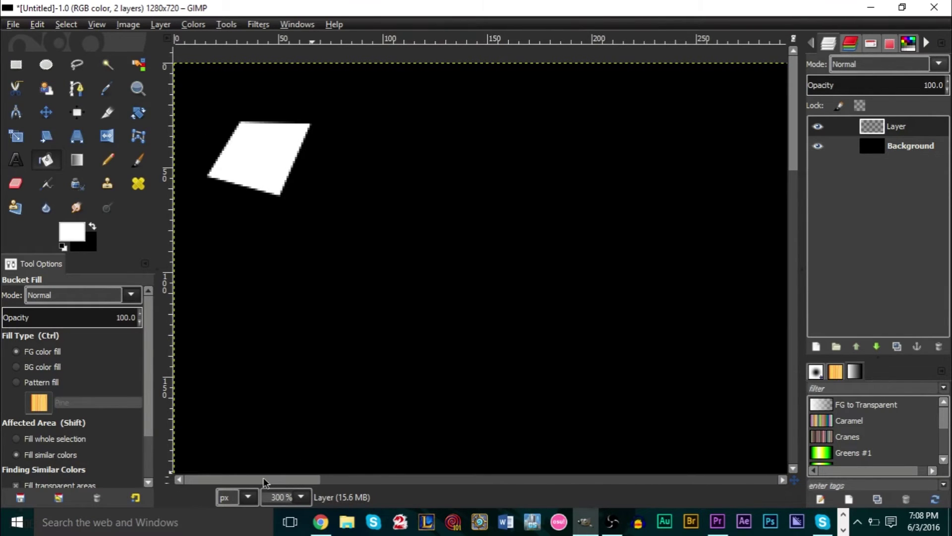
pyautogui.click(20, 71)
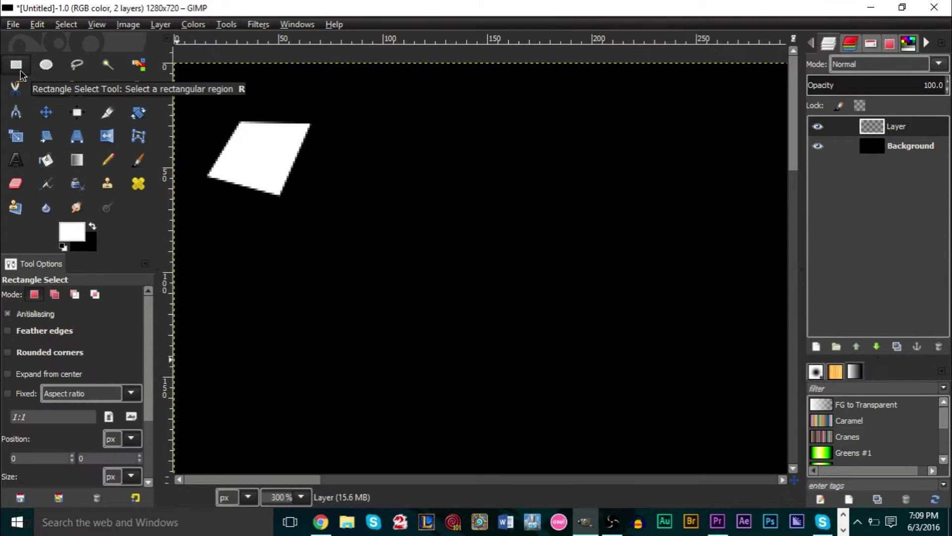
pyautogui.moveTo(199, 101); pyautogui.dragTo(273, 203)
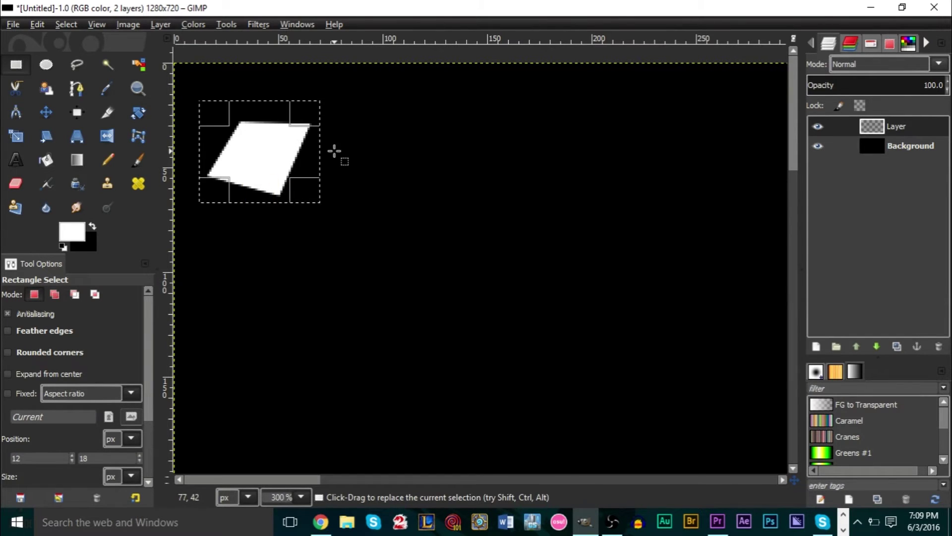
pyautogui.moveTo(262, 113); pyautogui.dragTo(262, 123)
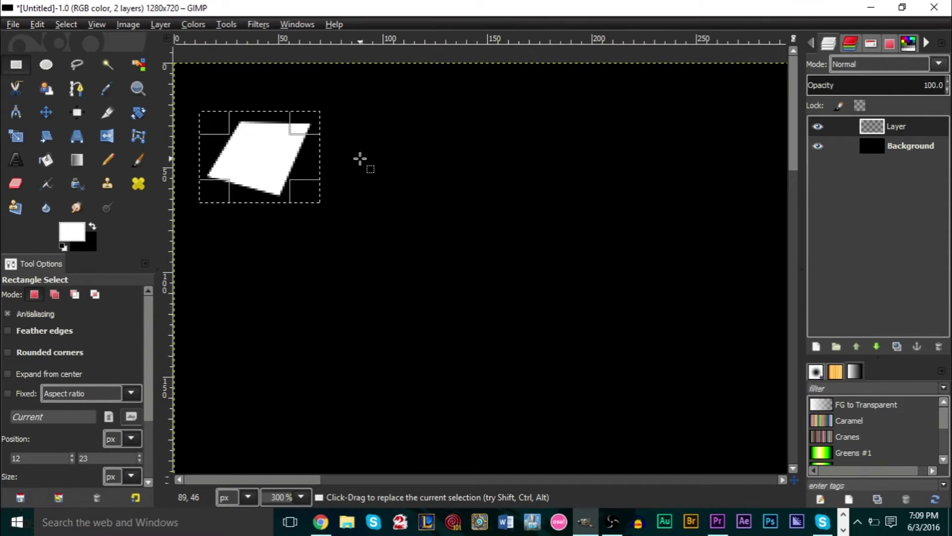
pyautogui.press('ctrl')
pyautogui.hotkey('ctrl', 'c')
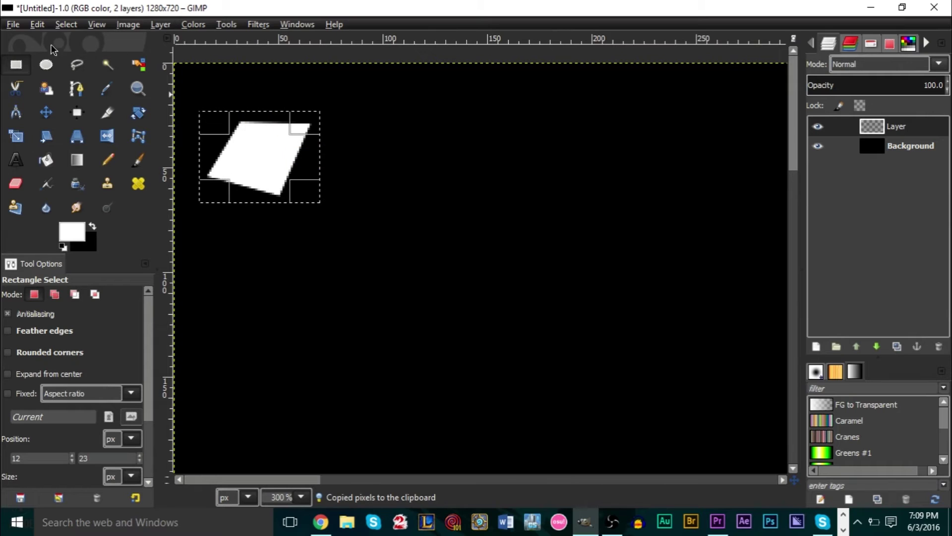
pyautogui.click(37, 24)
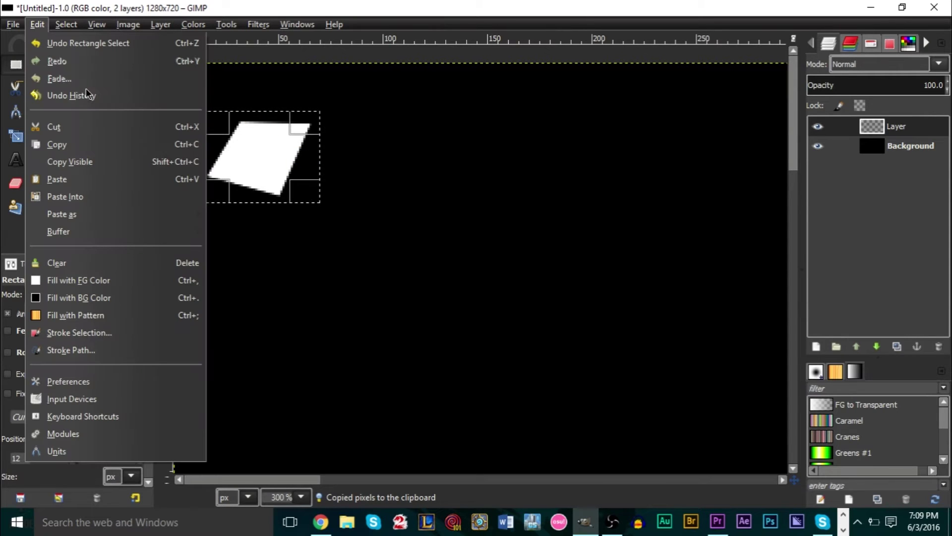
pyautogui.click(98, 142)
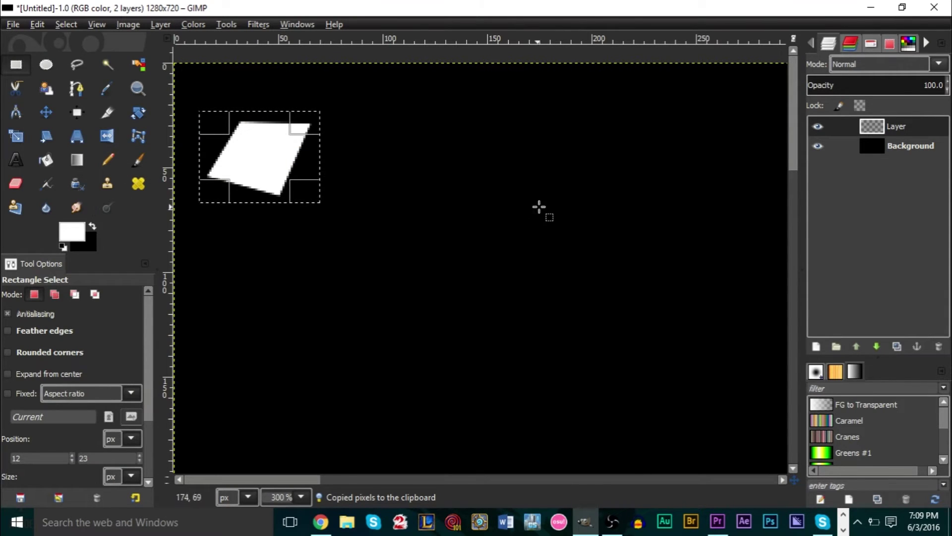
# - Make the copied Clipboard brush the Paintbrush tip
pyautogui.click(141, 166)
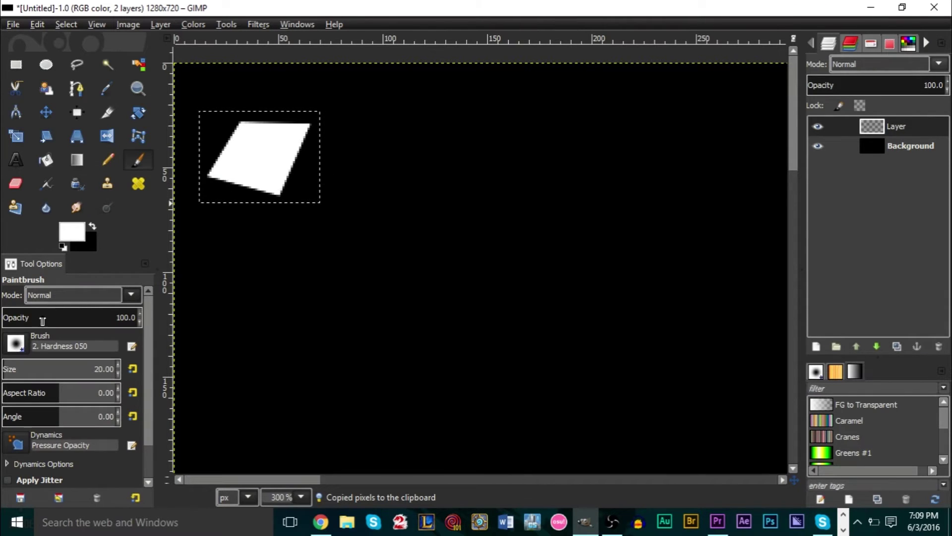
pyautogui.click(11, 346)
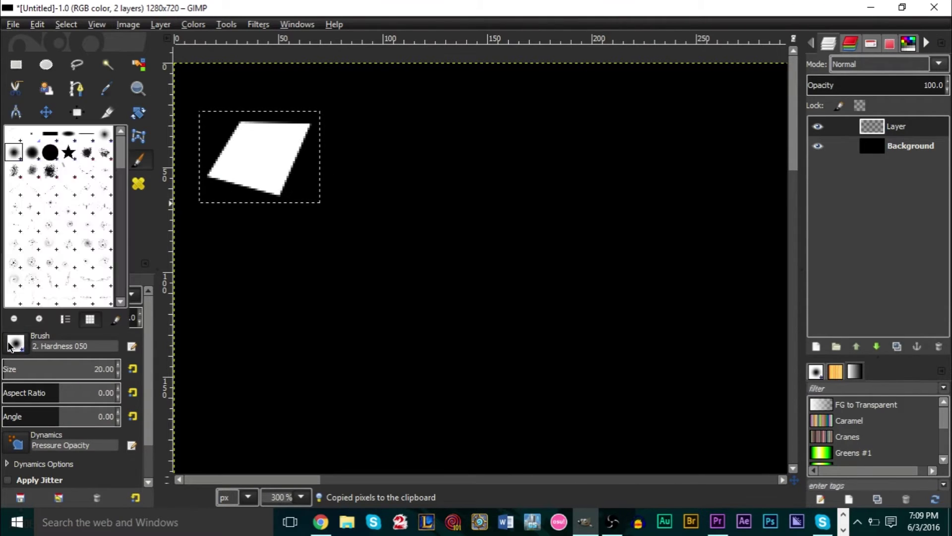
pyautogui.click(15, 134)
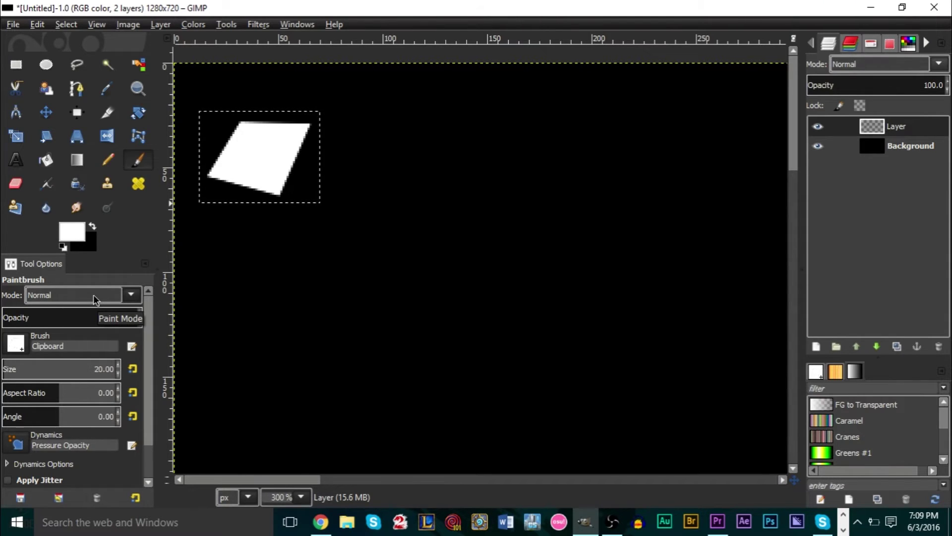
# - Target the Background layer and remove the selection
pyautogui.scroll(-1, 297, 314)
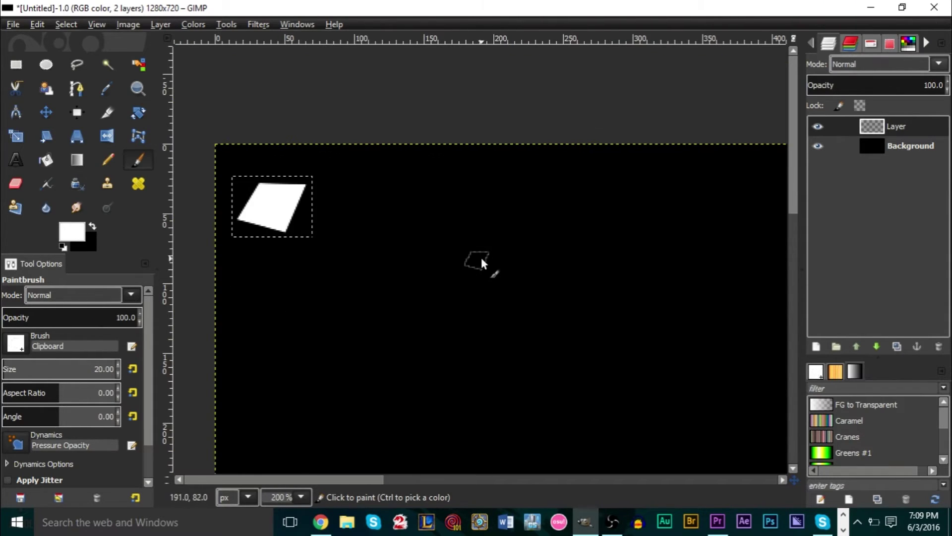
pyautogui.click(905, 146)
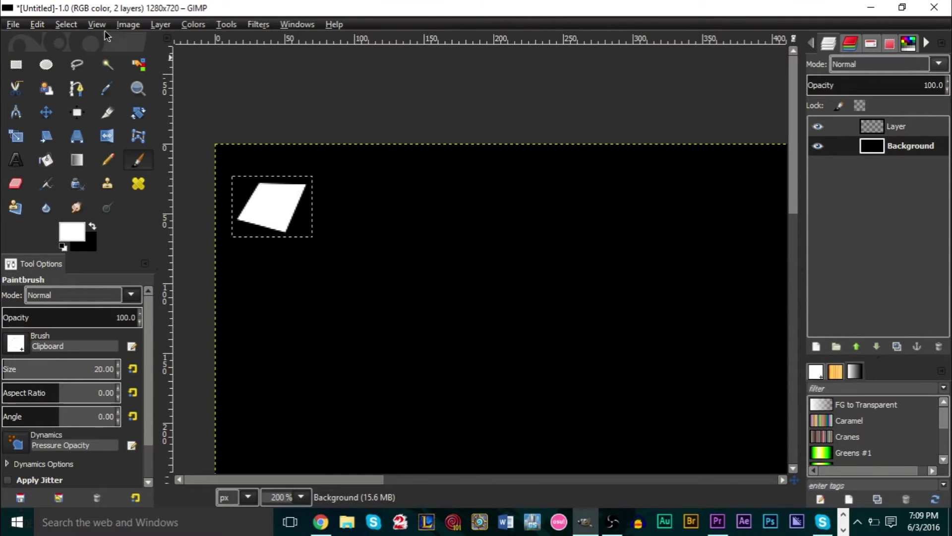
pyautogui.click(66, 25)
pyautogui.click(75, 60)
# - Stamp a dozen test parallelograms and one looping stroke across the Background
pyautogui.click(316, 293)
pyautogui.click(379, 285)
pyautogui.click(444, 211)
pyautogui.moveTo(519, 243)
pyautogui.mouseDown()
pyautogui.moveTo(349, 330)
pyautogui.moveTo(593, 367)
pyautogui.mouseUp()
pyautogui.click(604, 248)
pyautogui.click(670, 243)
pyautogui.click(692, 319)
pyautogui.click(651, 380)
pyautogui.click(546, 410)
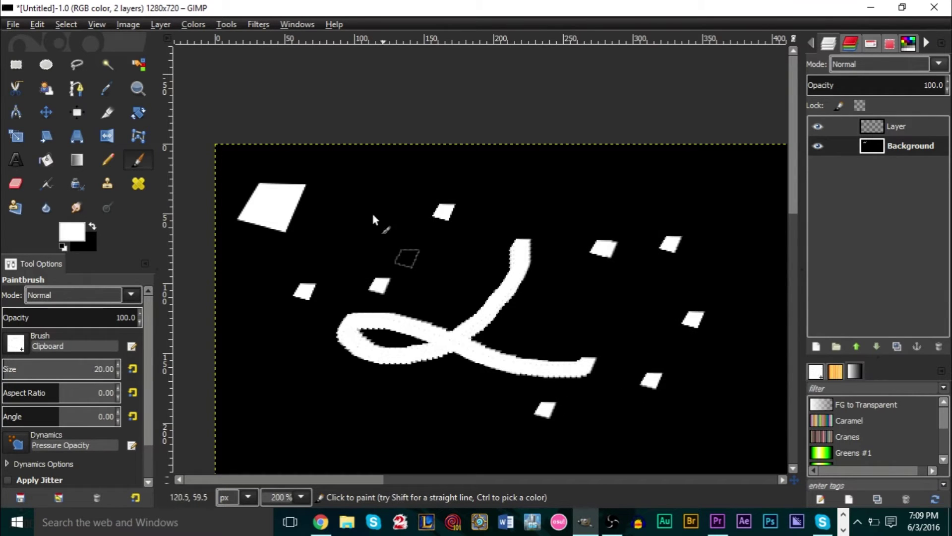
pyautogui.click(391, 259)
pyautogui.click(558, 198)
pyautogui.click(566, 305)
pyautogui.click(624, 309)
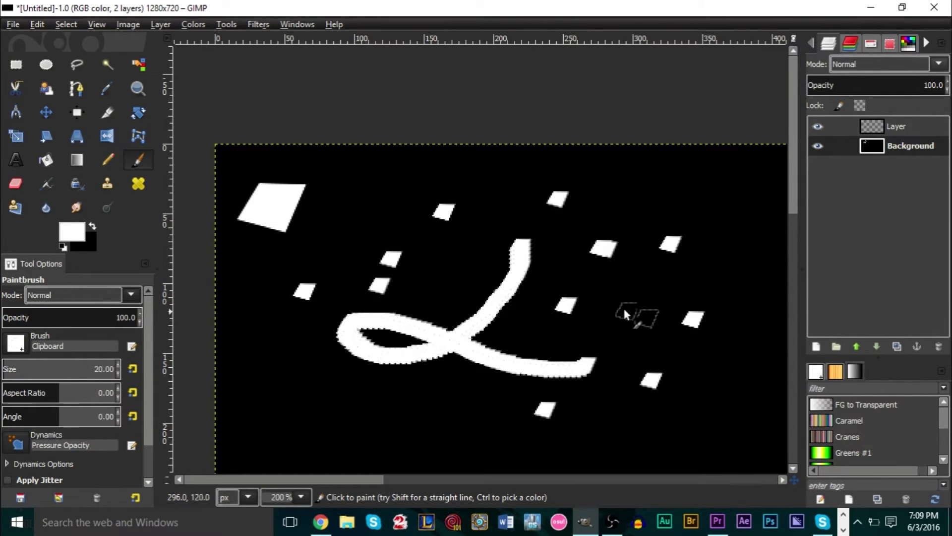
# - Undo the test stamps and the loop stroke
pyautogui.hotkey('ctrl', 'z')
pyautogui.hotkey('ctrl', 'z')
pyautogui.hotkey('ctrl', 'z')
pyautogui.hotkey('ctrl', 'z')
pyautogui.hotkey('ctrl', 'z')
pyautogui.hotkey('ctrl', 'z')
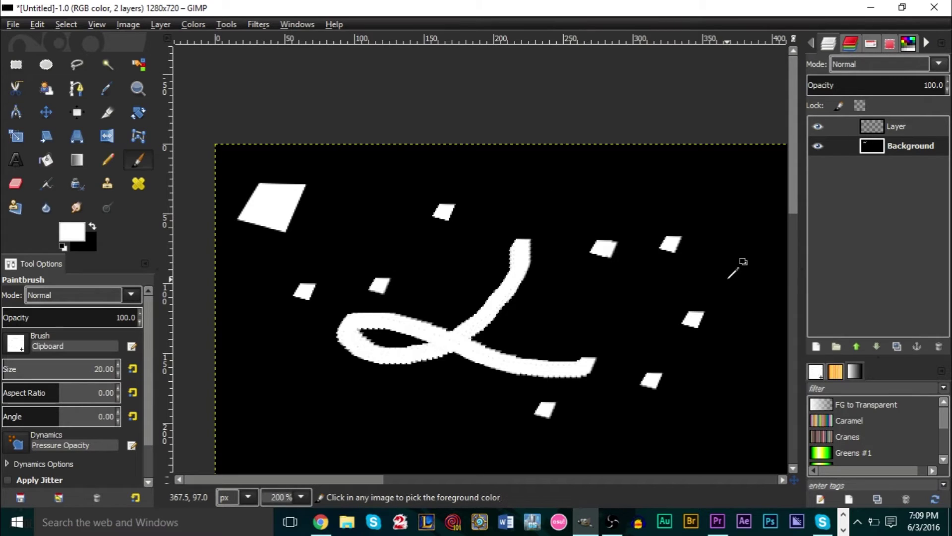
pyautogui.hotkey('ctrl', 'z')
pyautogui.hotkey('ctrl', 'z')
pyautogui.hotkey('ctrl', 'z')
pyautogui.hotkey('ctrl', 'z')
pyautogui.hotkey('ctrl', 'z')
pyautogui.hotkey('ctrl', 'z')
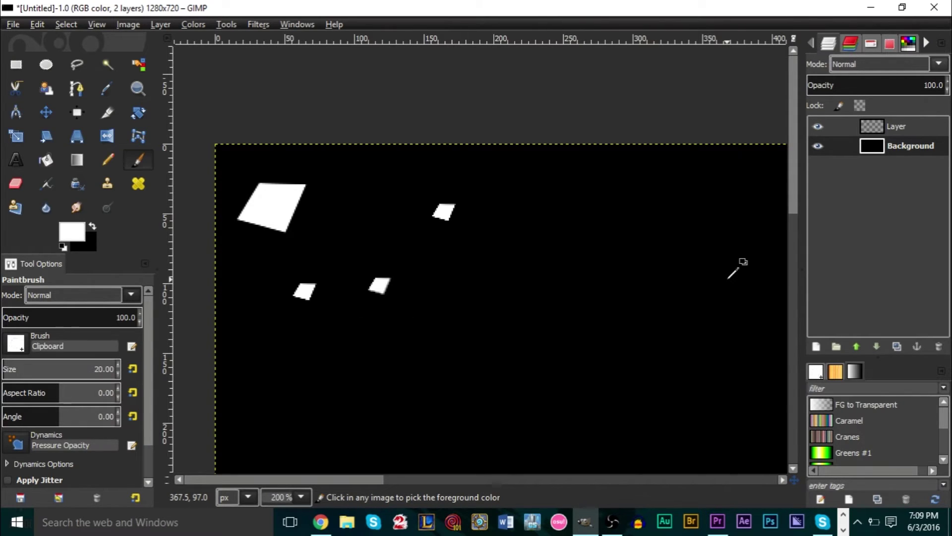
pyautogui.hotkey('ctrl', 'z')
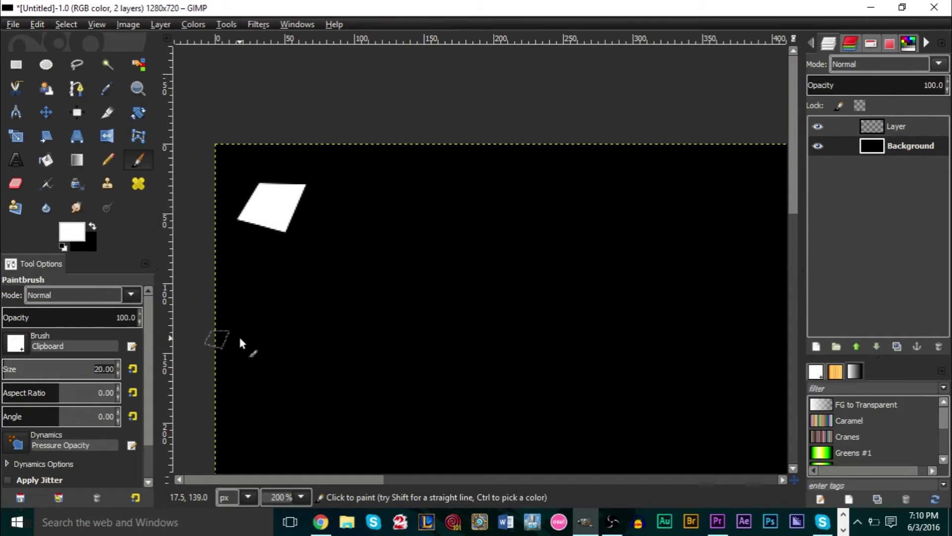
# - Try a brush size of 150 with one test stamp, then undo it
pyautogui.write('150')
pyautogui.press('Return')
pyautogui.press('-')
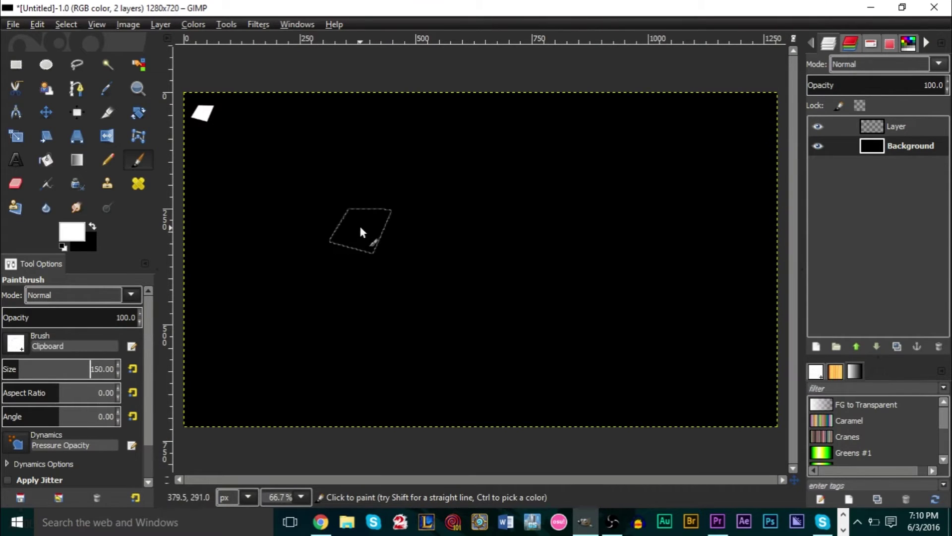
pyautogui.click(359, 224)
pyautogui.hotkey('ctrl', 'z')
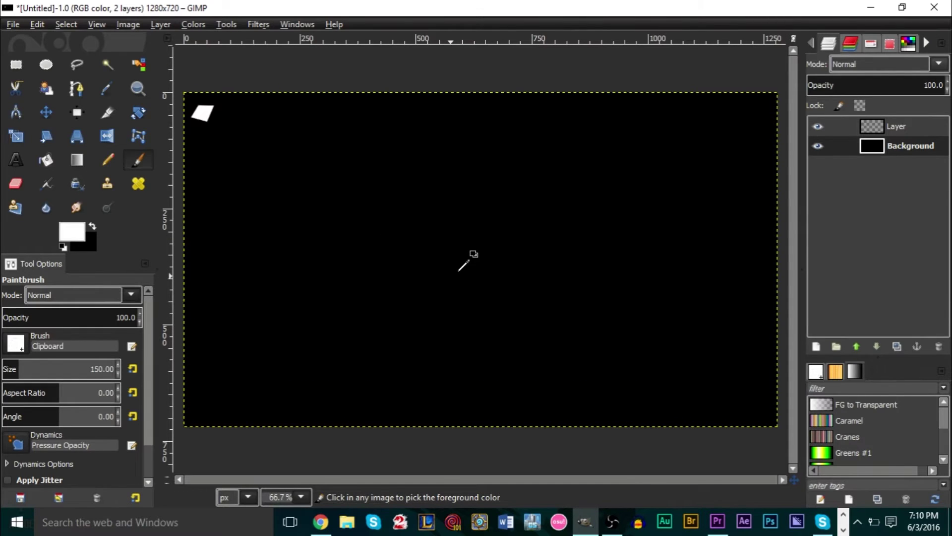
# - Try a brush size of 125 with two test stamps, then undo them
pyautogui.tripleClick(109, 368)
pyautogui.write('950')
pyautogui.press('BackSpace')
pyautogui.press('BackSpace')
pyautogui.press('BackSpace')
pyautogui.press('BackSpace')
pyautogui.press('BackSpace')
pyautogui.write('125')
pyautogui.press('Return')
pyautogui.click(371, 224)
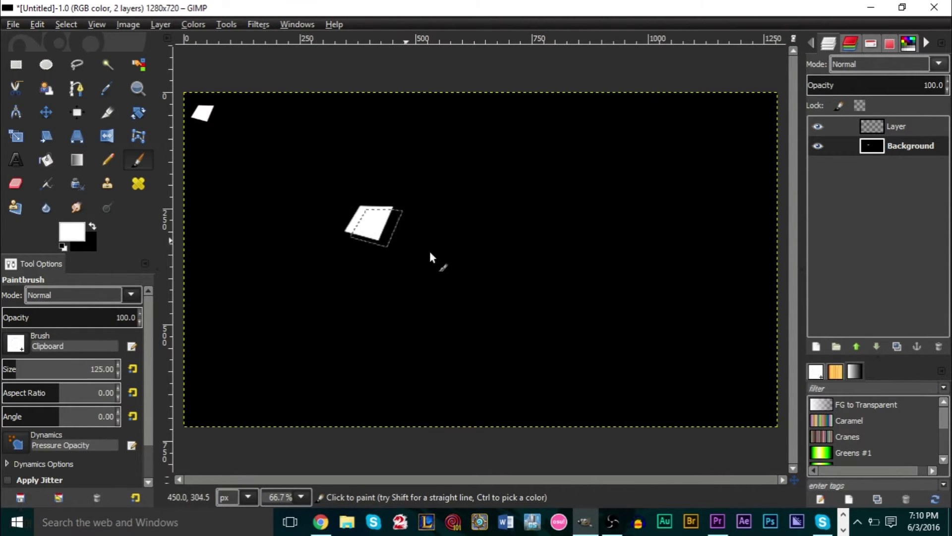
pyautogui.click(470, 270)
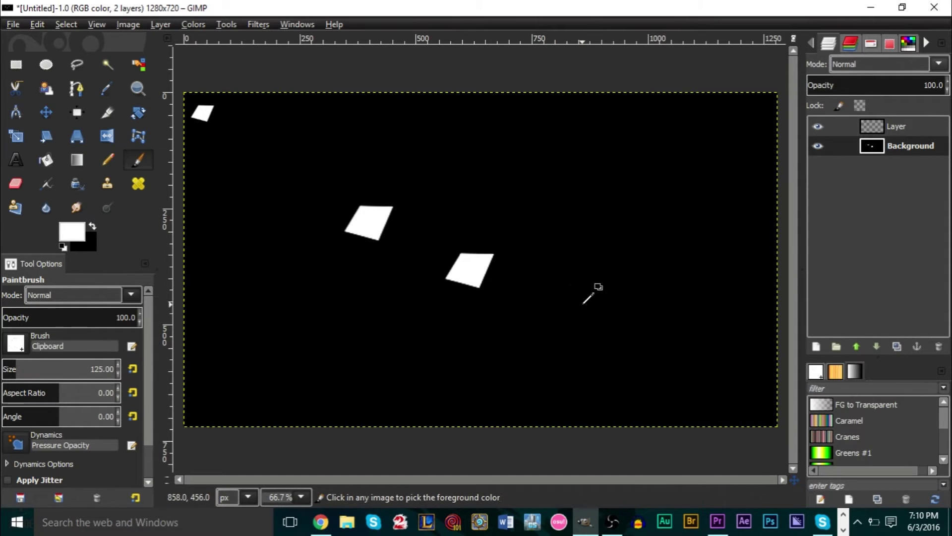
pyautogui.hotkey('ctrl', 'z')
pyautogui.hotkey('ctrl', 'z')
# - Set the brush size to 115
pyautogui.click(97, 366)
pyautogui.press('BackSpace')
pyautogui.press('BackSpace')
pyautogui.press('BackSpace')
pyautogui.press('BackSpace')
pyautogui.press('BackSpace')
pyautogui.press('BackSpace')
pyautogui.write('115')
pyautogui.press('Return')
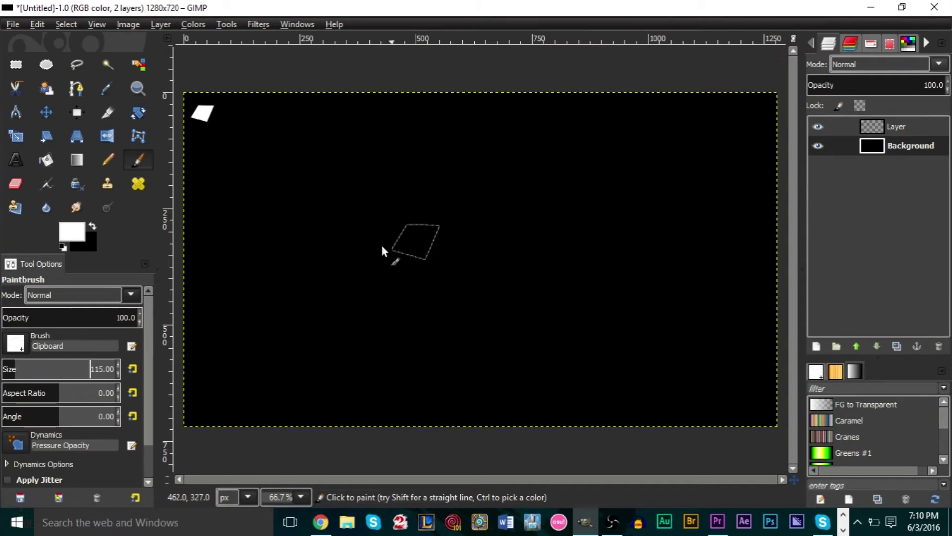
# - Paint several test stamps and strokes at size 115, undoing the recent ones
pyautogui.click(366, 246)
pyautogui.click(431, 278)
pyautogui.click(505, 229)
pyautogui.hotkey('ctrl', 'z')
pyautogui.hotkey('ctrl', 'z')
pyautogui.moveTo(406, 244)
pyautogui.mouseDown()
pyautogui.moveTo(440, 227)
pyautogui.moveTo(451, 262)
pyautogui.mouseUp()
pyautogui.hotkey('ctrl', 'z')
pyautogui.hotkey('ctrl', 'z')
pyautogui.click(389, 251)
pyautogui.click(470, 289)
pyautogui.moveTo(511, 211); pyautogui.dragTo(422, 186)
pyautogui.click(540, 282)
pyautogui.click(587, 205)
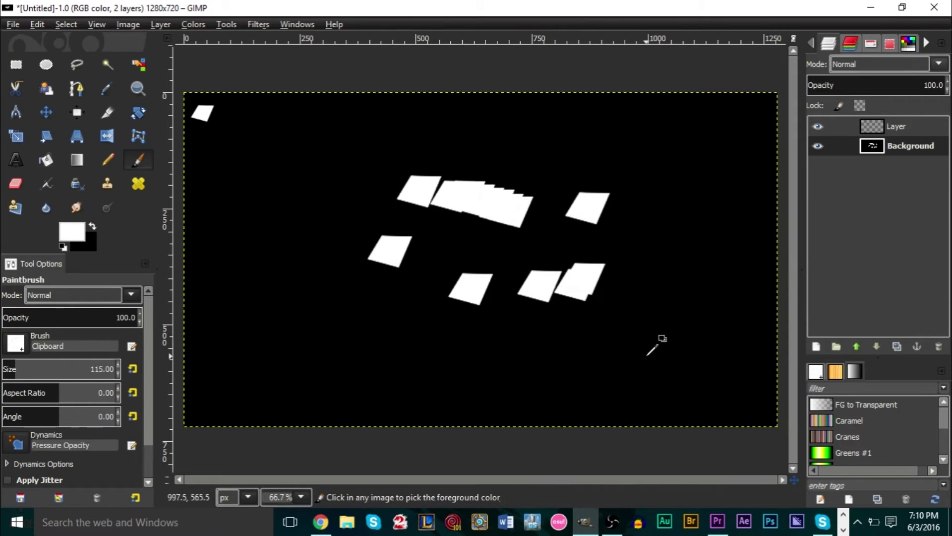
pyautogui.hotkey('ctrl', 'z')
pyautogui.hotkey('ctrl', 'z')
pyautogui.hotkey('ctrl', 'z')
pyautogui.hotkey('ctrl', 'z')
pyautogui.hotkey('ctrl', 'z')
pyautogui.hotkey('ctrl', 'z')
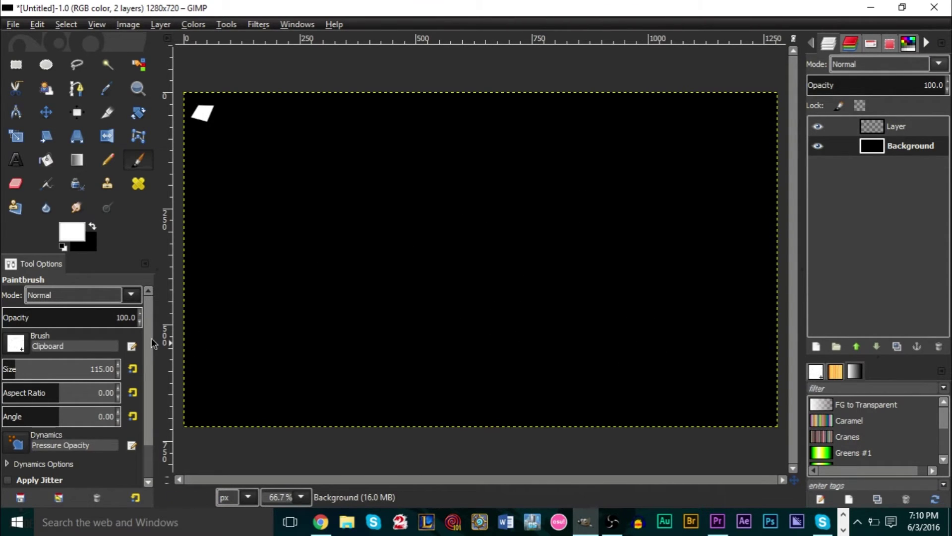
# - Enable Apply Jitter on the paintbrush with an amount of 20
pyautogui.scroll(-2, 151, 337)
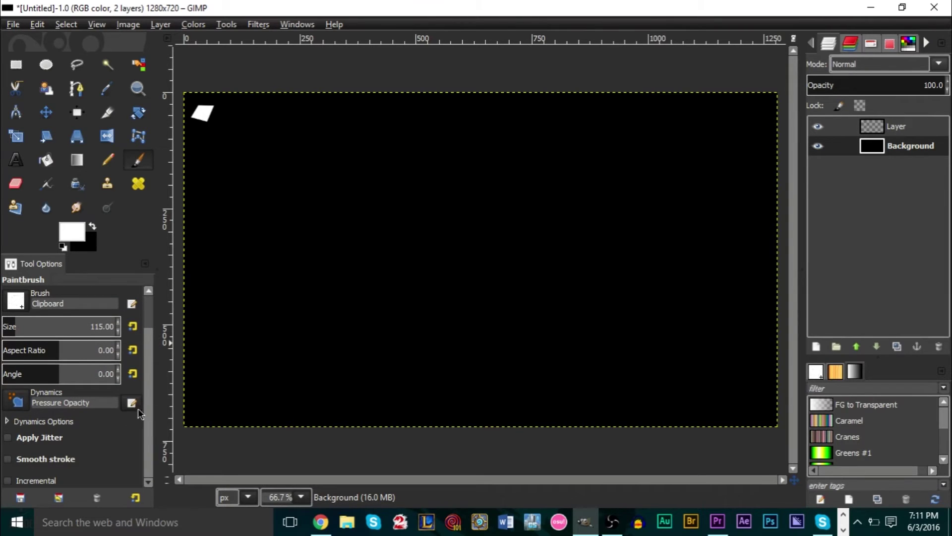
pyautogui.click(13, 442)
pyautogui.moveTo(110, 459); pyautogui.dragTo(120, 461)
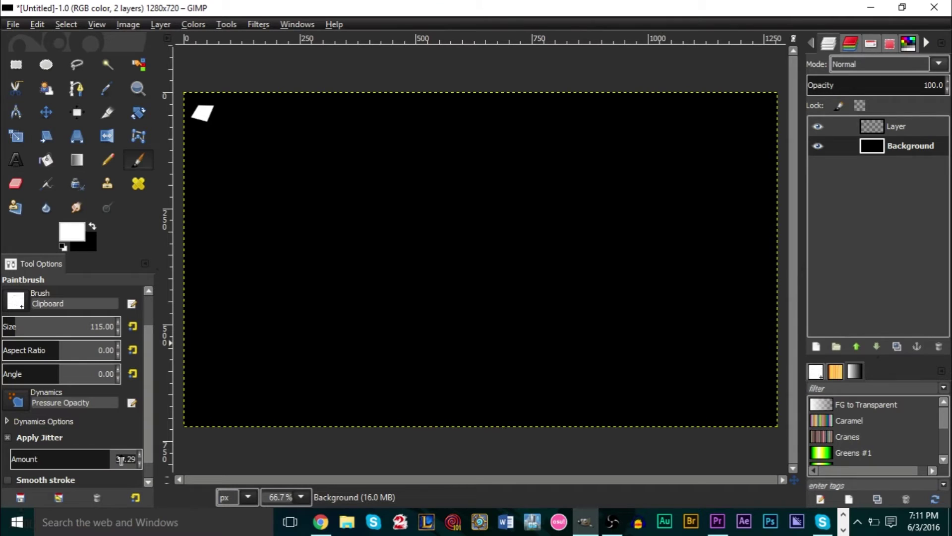
pyautogui.press('Return')
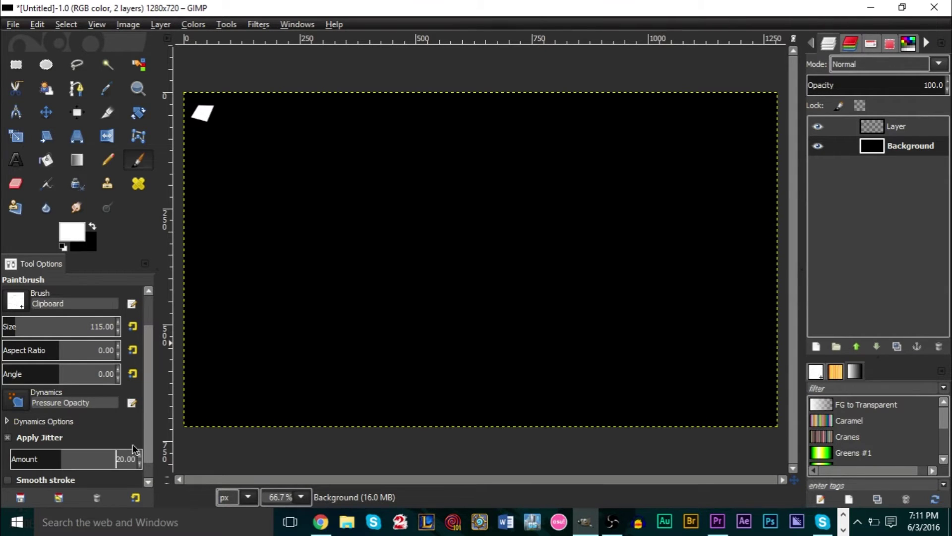
# - Choose the Shadows 2 gradient for the brush's colour options
pyautogui.click(8, 421)
pyautogui.moveTo(151, 401); pyautogui.dragTo(146, 469)
pyautogui.click(31, 393)
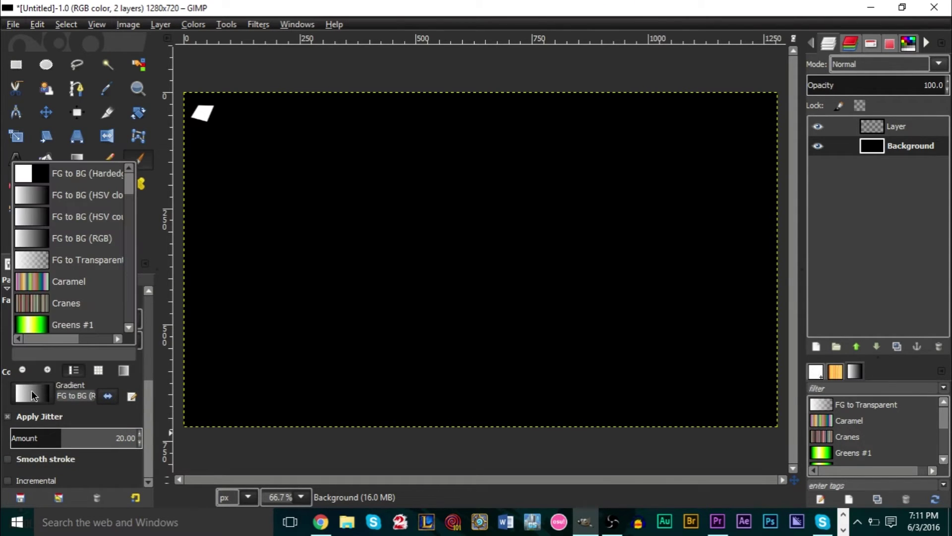
pyautogui.scroll(-10, 89, 278)
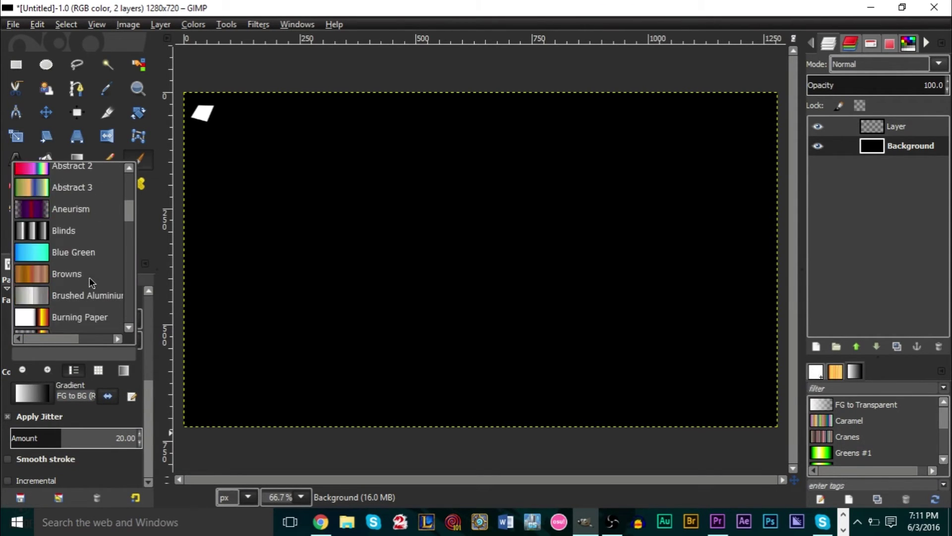
pyautogui.scroll(-10, 89, 278)
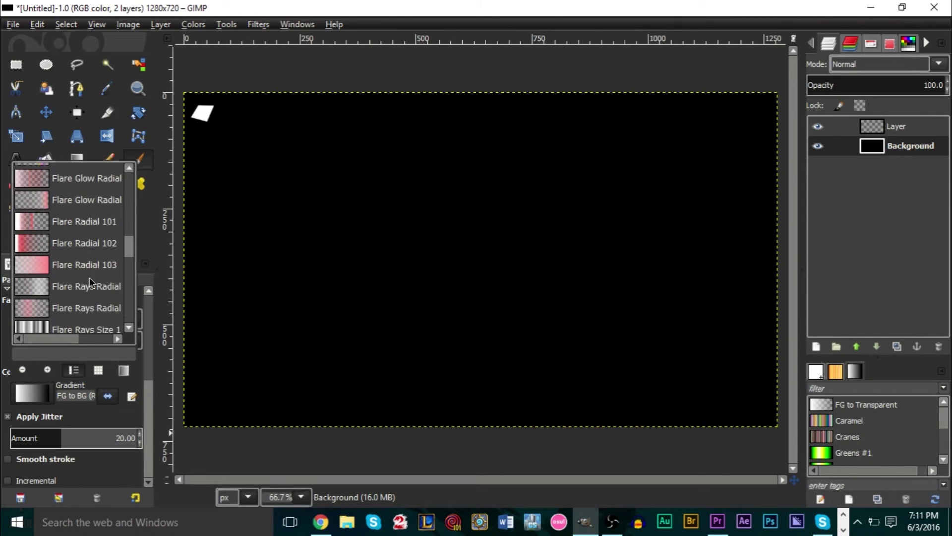
pyautogui.scroll(-3, 90, 280)
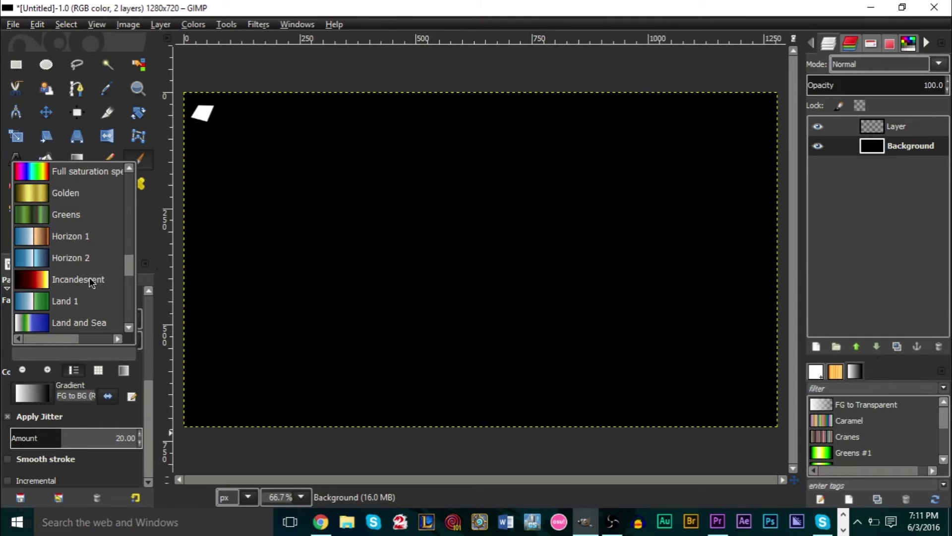
pyautogui.scroll(-10, 91, 282)
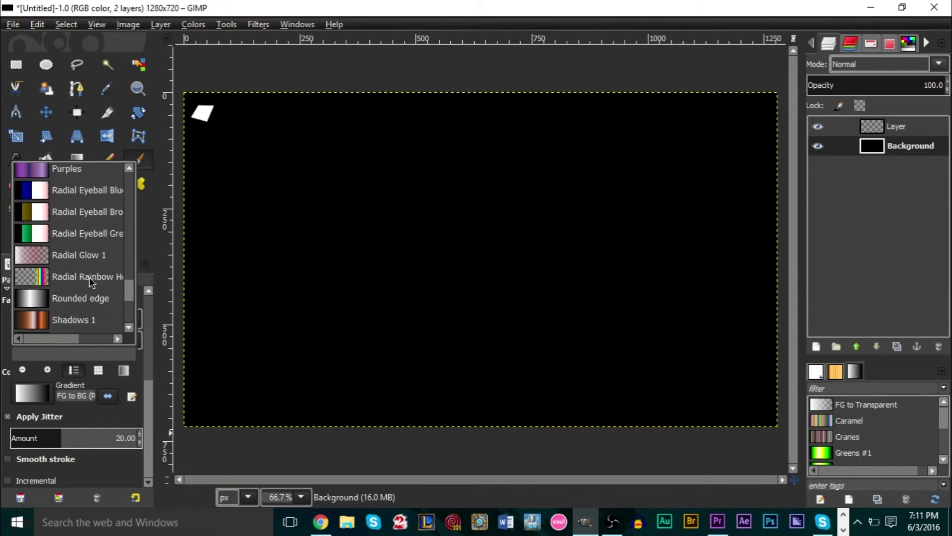
pyautogui.scroll(-4, 91, 282)
pyautogui.scroll(4, 90, 281)
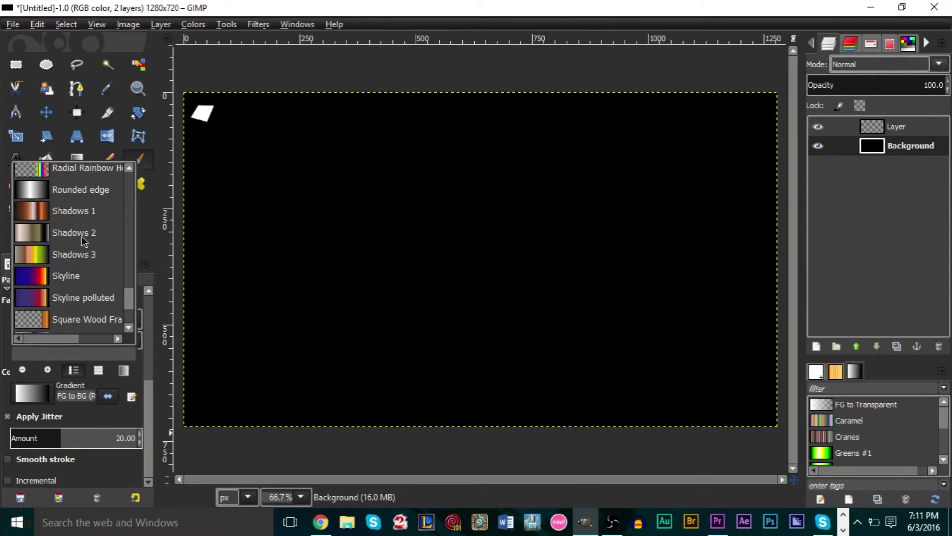
pyautogui.click(82, 236)
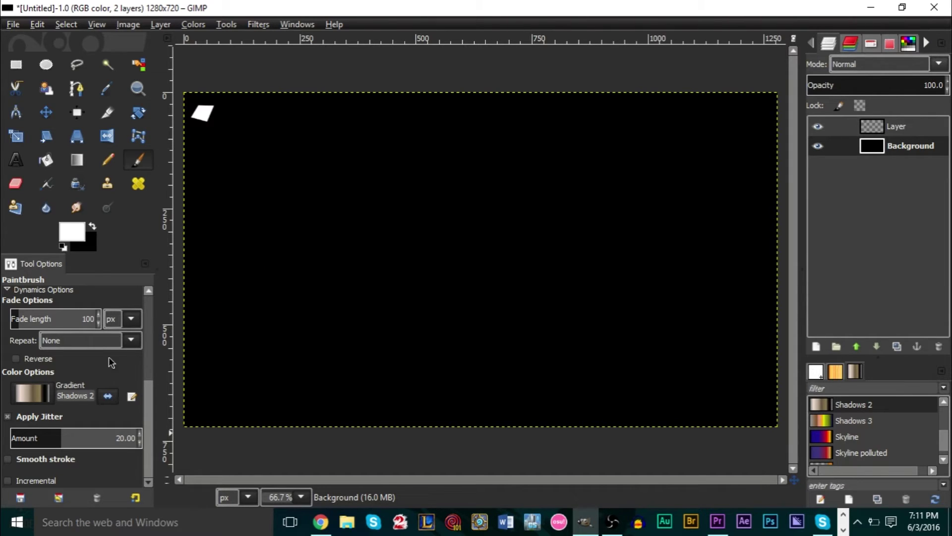
pyautogui.scroll(1, 111, 385)
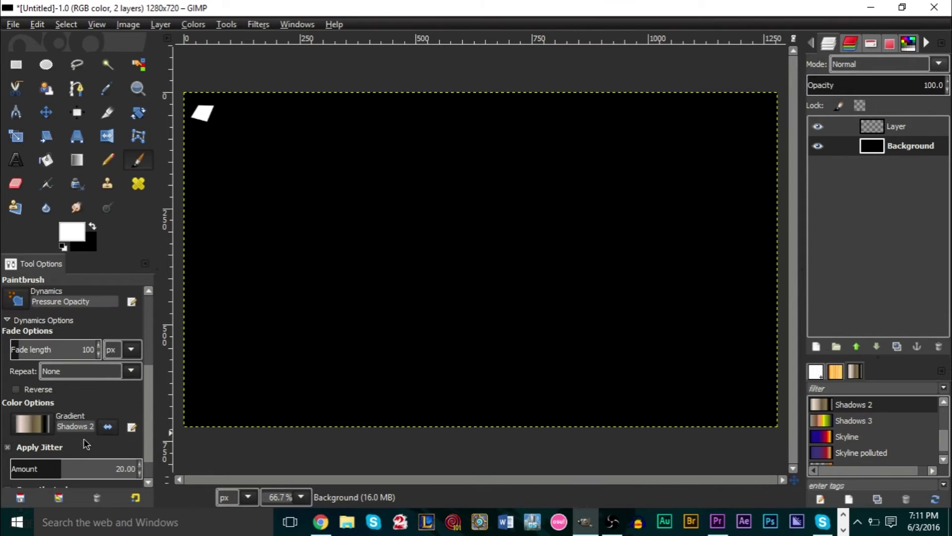
pyautogui.scroll(1, 134, 406)
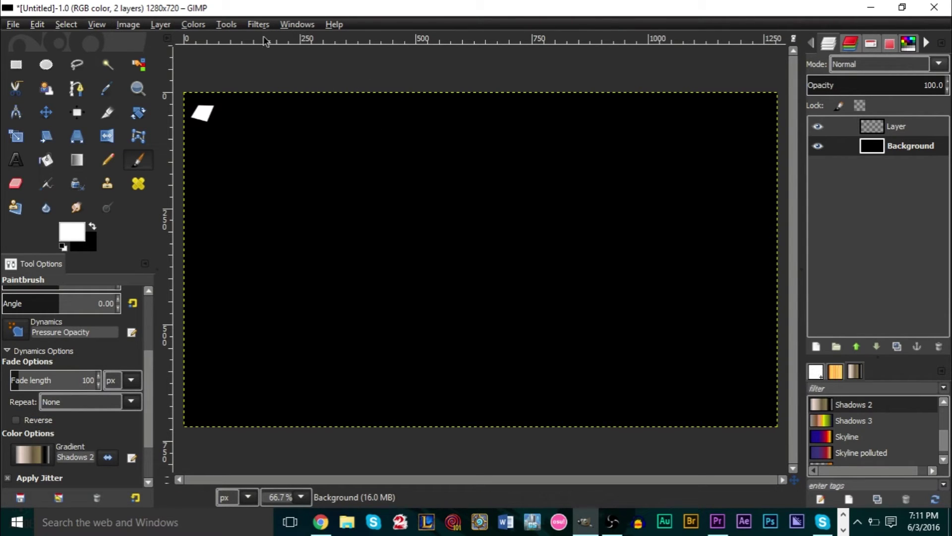
# - Create a new paint dynamics in the Paint Dynamics panel and map Random to brush size
pyautogui.click(298, 24)
pyautogui.moveTo(337, 68)
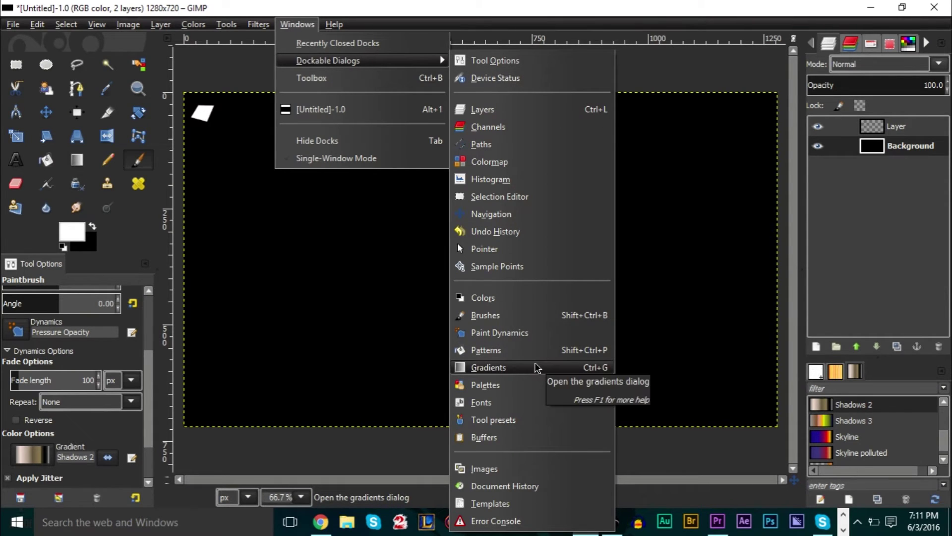
pyautogui.click(522, 337)
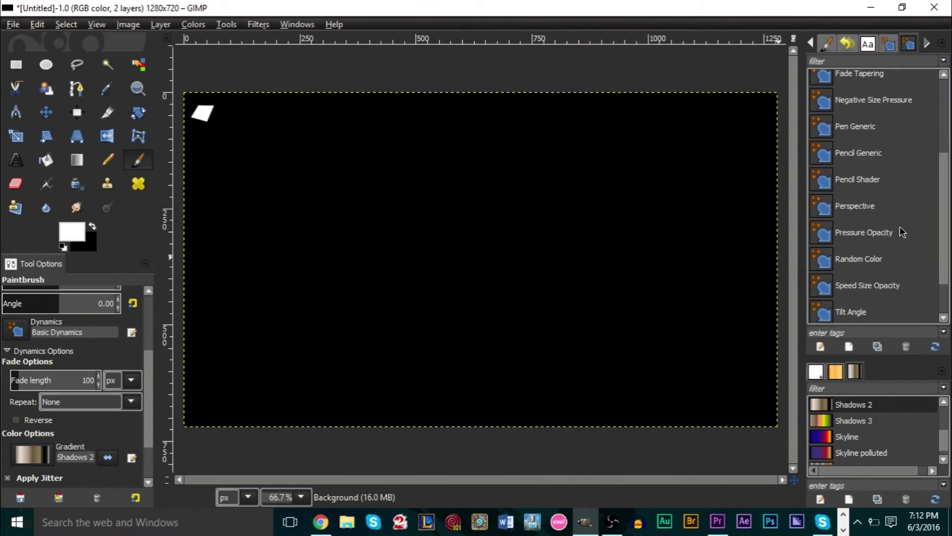
pyautogui.click(848, 352)
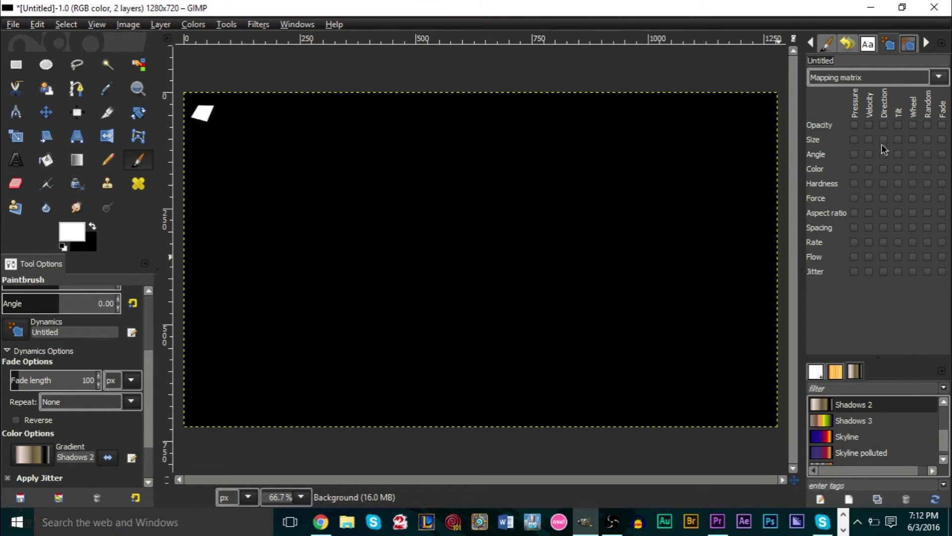
pyautogui.click(926, 141)
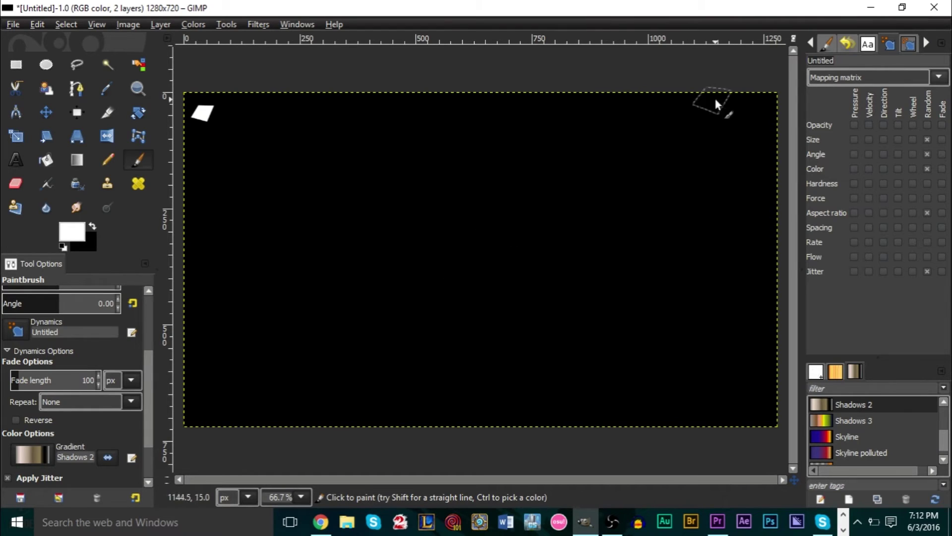
# - Bring the Layers panel back into view in the dock
pyautogui.click(810, 44)
pyautogui.click(811, 44)
pyautogui.click(810, 44)
pyautogui.click(810, 44)
pyautogui.click(810, 44)
pyautogui.click(811, 43)
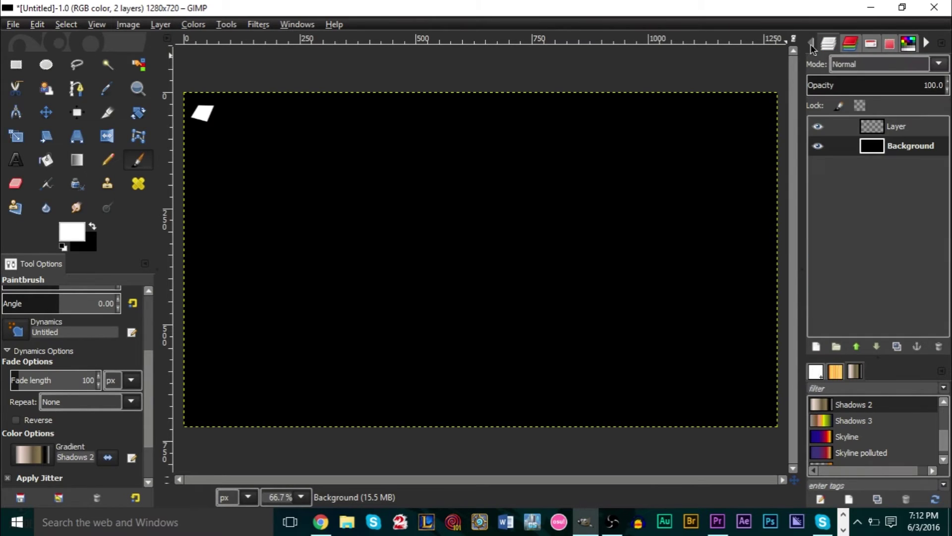
# - Hide the white-shape layer and add a new transparent layer
pyautogui.click(878, 136)
pyautogui.click(819, 130)
pyautogui.click(816, 130)
pyautogui.click(816, 130)
pyautogui.click(817, 347)
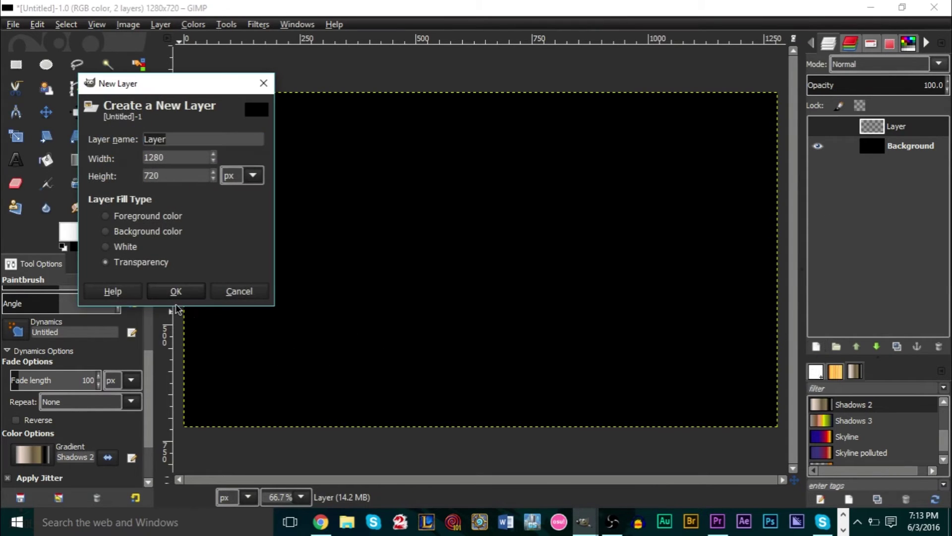
pyautogui.press('Return')
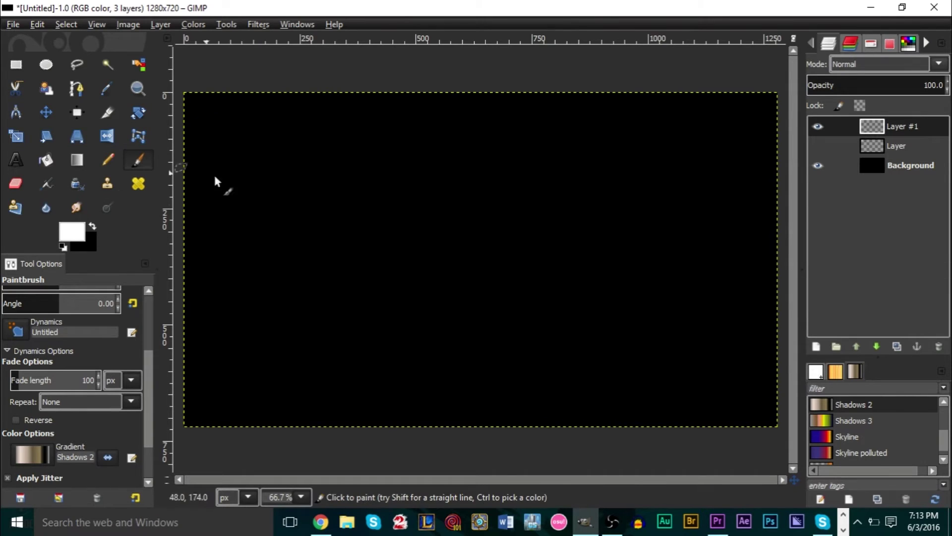
# - Paint a cluster of diamond shards around the canvas centre, redoing strokes until satisfied
pyautogui.moveTo(408, 254)
pyautogui.mouseDown()
pyautogui.moveTo(430, 227)
pyautogui.moveTo(446, 262)
pyautogui.moveTo(393, 290)
pyautogui.moveTo(380, 257)
pyautogui.moveTo(452, 240)
pyautogui.moveTo(458, 280)
pyautogui.moveTo(422, 210)
pyautogui.moveTo(552, 224)
pyautogui.mouseUp()
pyautogui.hotkey('ctrl', 'z')
pyautogui.moveTo(433, 257)
pyautogui.mouseDown()
pyautogui.moveTo(470, 220)
pyautogui.moveTo(525, 228)
pyautogui.moveTo(567, 279)
pyautogui.moveTo(472, 333)
pyautogui.moveTo(375, 362)
pyautogui.moveTo(316, 327)
pyautogui.moveTo(288, 248)
pyautogui.moveTo(308, 180)
pyautogui.moveTo(623, 178)
pyautogui.mouseUp()
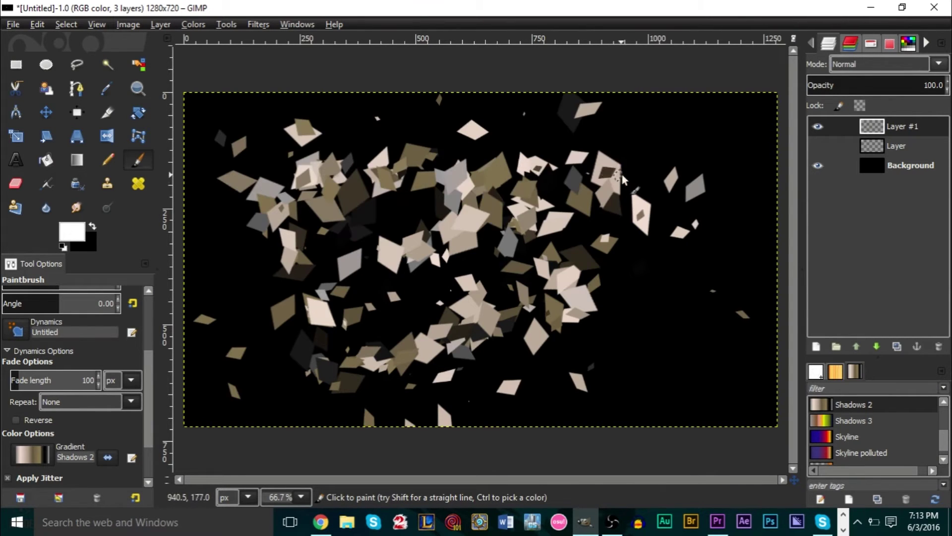
pyautogui.hotkey('ctrl', 'z')
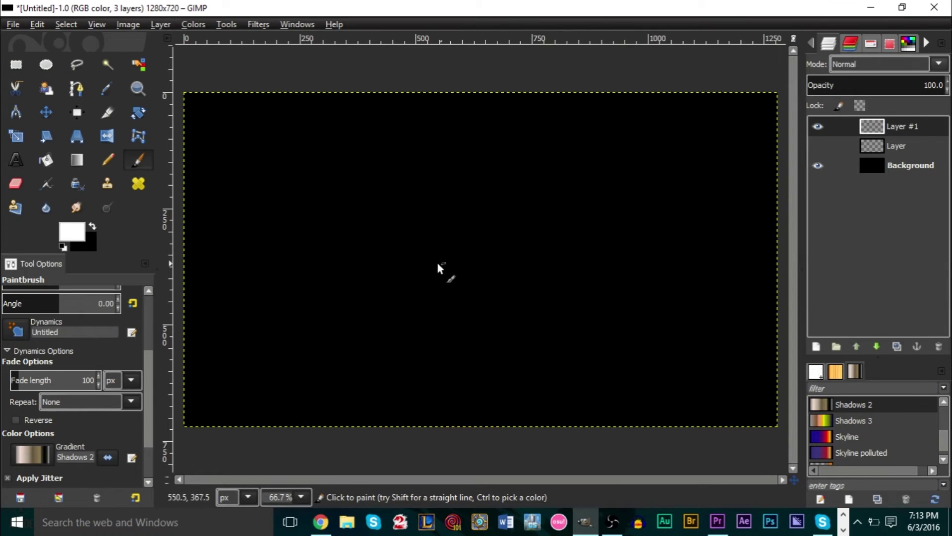
pyautogui.moveTo(445, 259)
pyautogui.mouseDown()
pyautogui.moveTo(471, 219)
pyautogui.moveTo(391, 220)
pyautogui.moveTo(524, 212)
pyautogui.moveTo(469, 347)
pyautogui.mouseUp()
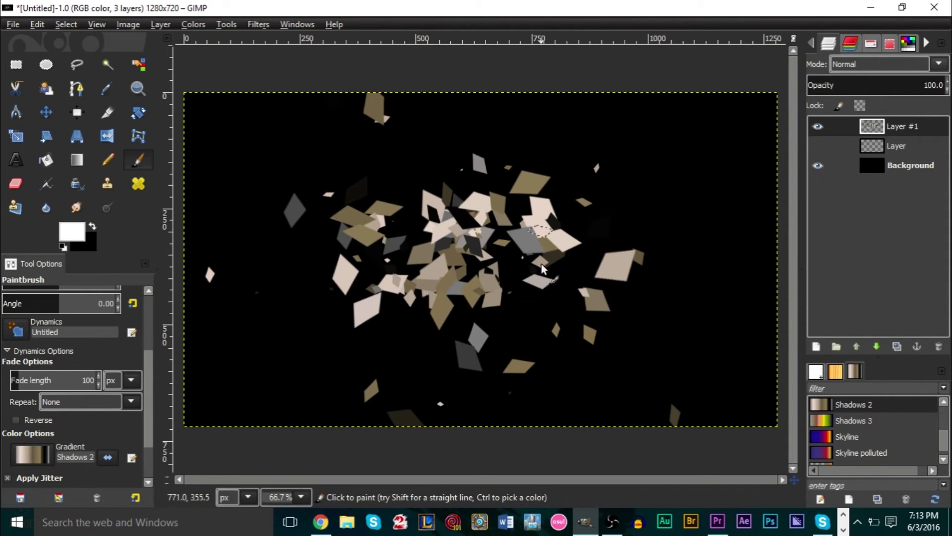
pyautogui.hotkey('ctrl', 'z')
pyautogui.moveTo(428, 228)
pyautogui.mouseDown()
pyautogui.moveTo(487, 242)
pyautogui.moveTo(420, 291)
pyautogui.moveTo(399, 255)
pyautogui.moveTo(371, 253)
pyautogui.moveTo(425, 236)
pyautogui.mouseUp()
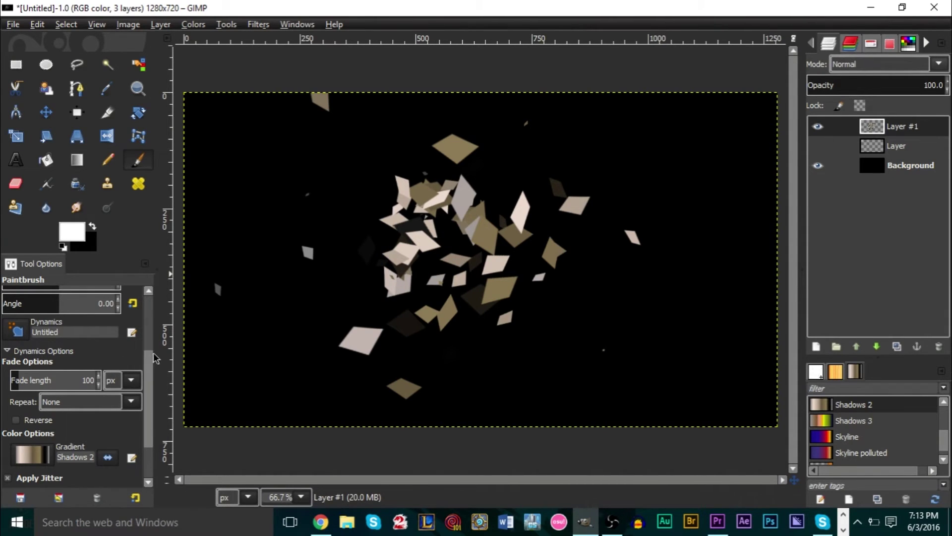
# - Set the brush size to 160 and try shard strokes down the left and right sides
pyautogui.scroll(5, 148, 366)
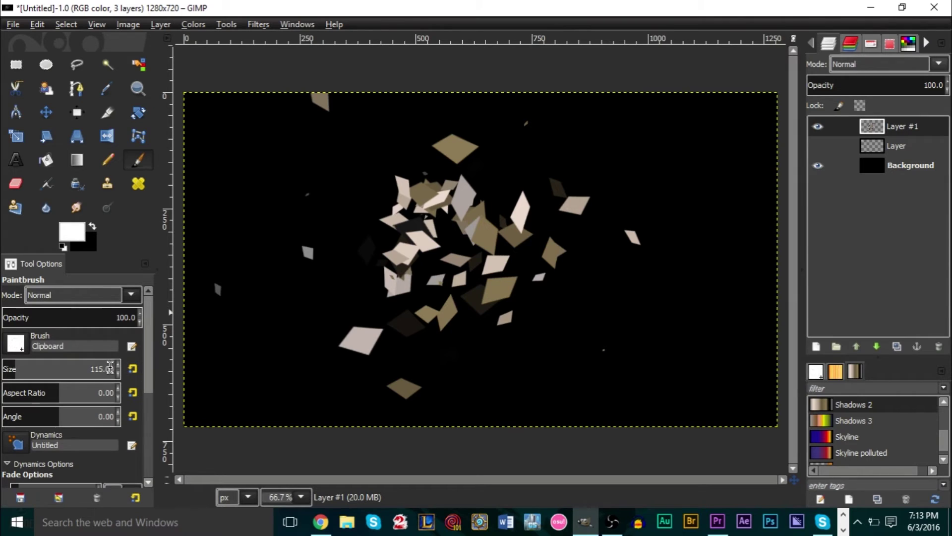
pyautogui.write('1')
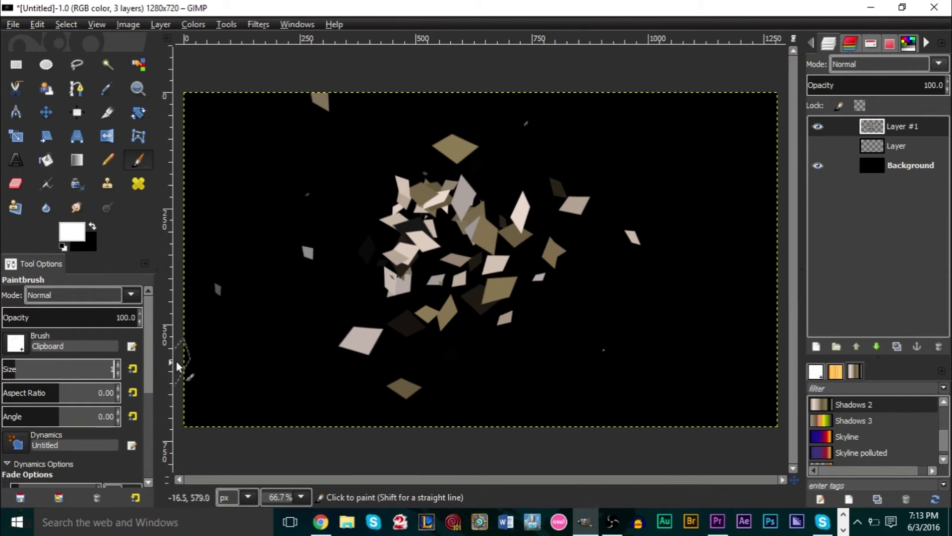
pyautogui.write('60')
pyautogui.press('Return')
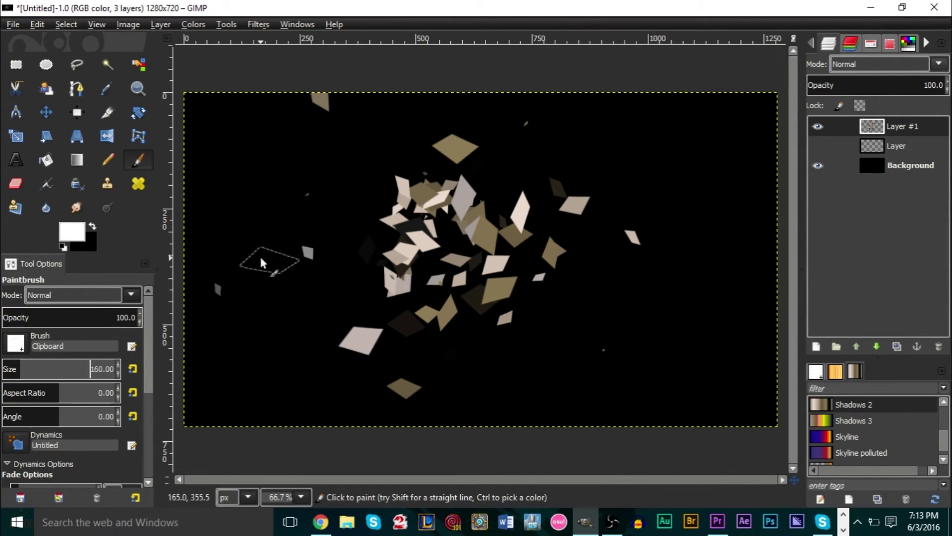
pyautogui.moveTo(201, 168); pyautogui.dragTo(210, 374)
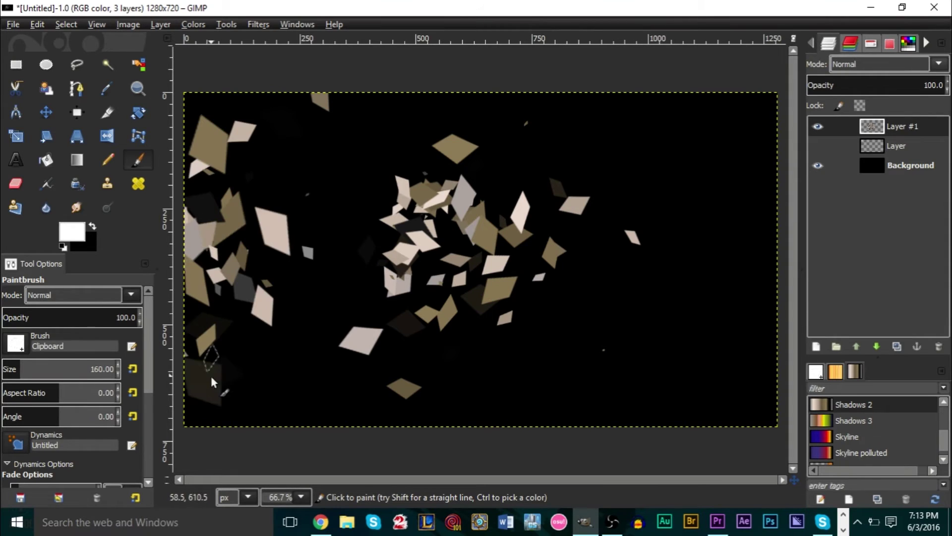
pyautogui.hotkey('ctrl', 'z')
pyautogui.moveTo(655, 157)
pyautogui.mouseDown()
pyautogui.moveTo(702, 143)
pyautogui.moveTo(724, 298)
pyautogui.mouseUp()
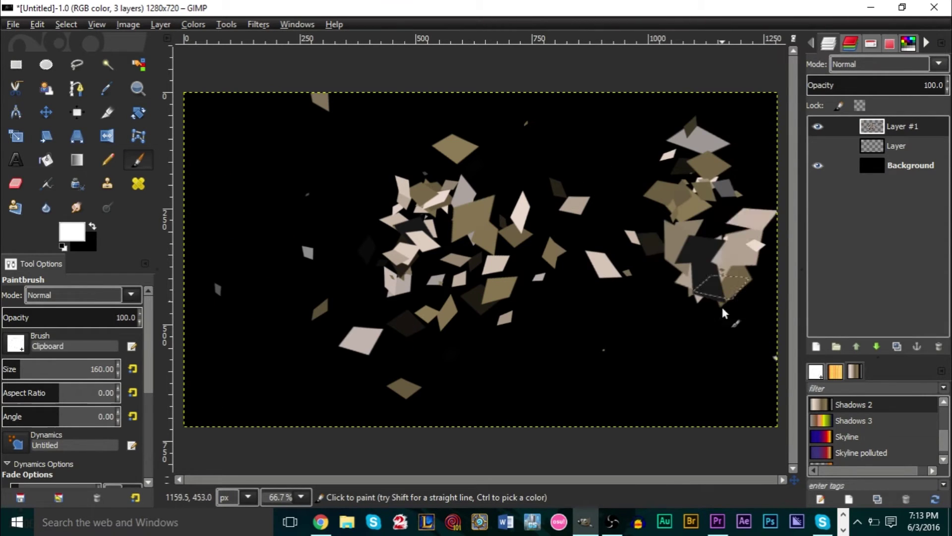
pyautogui.hotkey('ctrl', 'z')
# - Paint shards along the right, left, top and bottom edges, plus the top-left corner
pyautogui.moveTo(723, 190)
pyautogui.mouseDown()
pyautogui.moveTo(715, 159)
pyautogui.moveTo(755, 258)
pyautogui.moveTo(747, 332)
pyautogui.moveTo(647, 403)
pyautogui.moveTo(517, 404)
pyautogui.mouseUp()
pyautogui.moveTo(245, 369)
pyautogui.mouseDown()
pyautogui.moveTo(204, 223)
pyautogui.moveTo(207, 114)
pyautogui.moveTo(273, 108)
pyautogui.moveTo(301, 130)
pyautogui.moveTo(393, 60)
pyautogui.mouseUp()
pyautogui.moveTo(223, 404)
pyautogui.mouseDown()
pyautogui.moveTo(208, 386)
pyautogui.moveTo(268, 436)
pyautogui.moveTo(354, 415)
pyautogui.mouseUp()
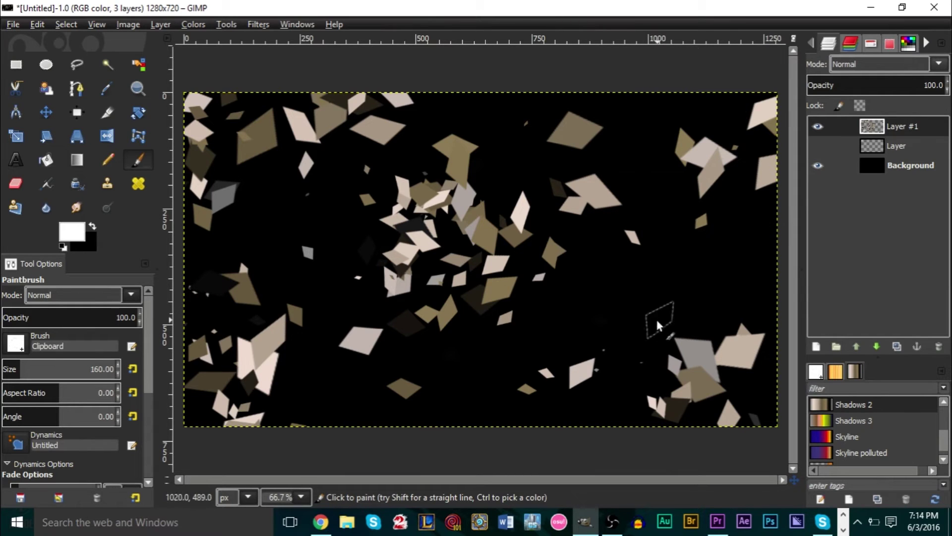
pyautogui.hotkey('ctrl', 'z')
pyautogui.hotkey('ctrl', 'z')
pyautogui.hotkey('ctrl', 'z')
pyautogui.hotkey('ctrl', 'z')
pyautogui.hotkey('ctrl', 'z')
pyautogui.hotkey('ctrl', 'z')
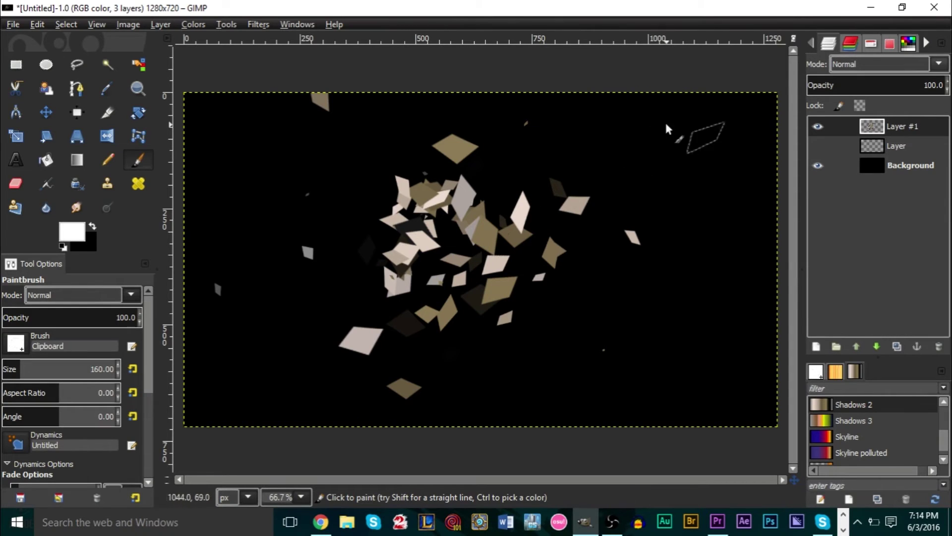
pyautogui.moveTo(638, 117)
pyautogui.mouseDown()
pyautogui.moveTo(736, 188)
pyautogui.moveTo(783, 287)
pyautogui.moveTo(767, 387)
pyautogui.mouseUp()
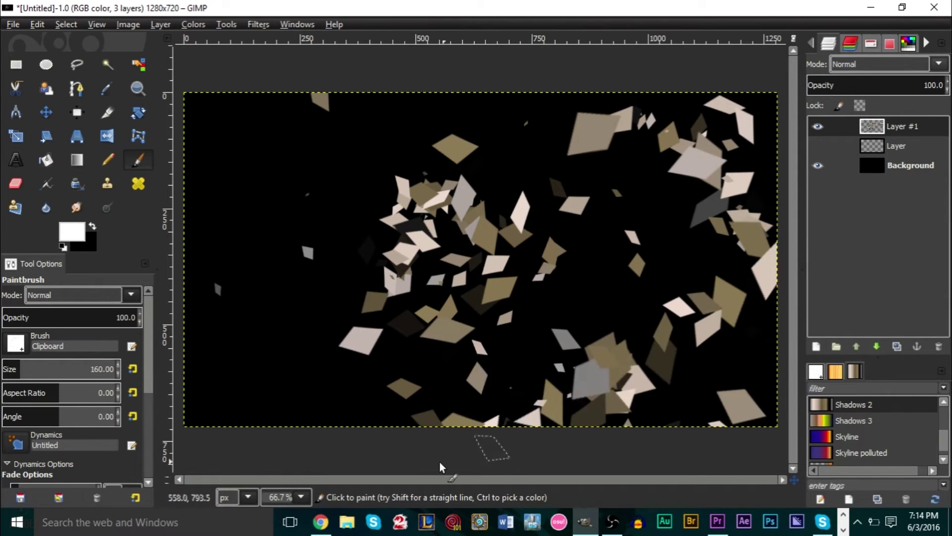
pyautogui.moveTo(214, 192)
pyautogui.mouseDown()
pyautogui.moveTo(251, 406)
pyautogui.moveTo(248, 284)
pyautogui.mouseUp()
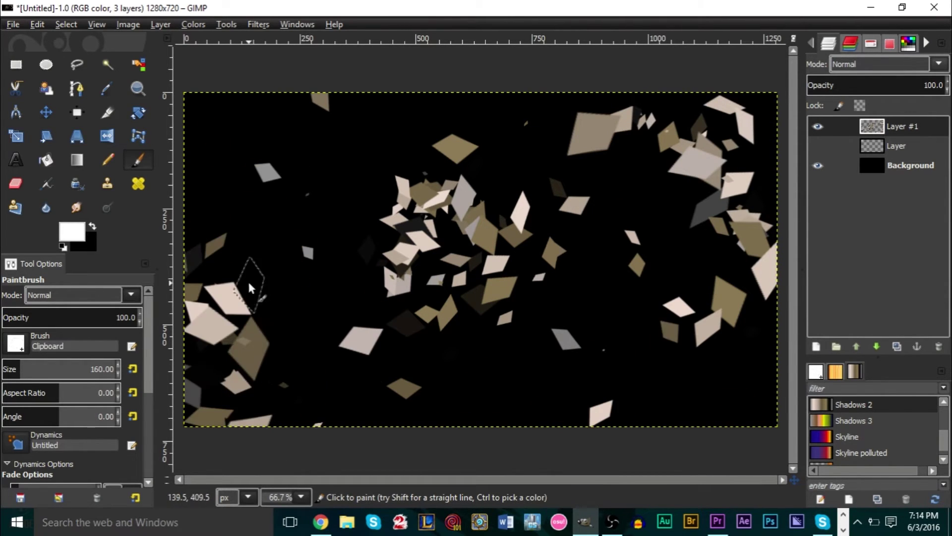
pyautogui.click(211, 121)
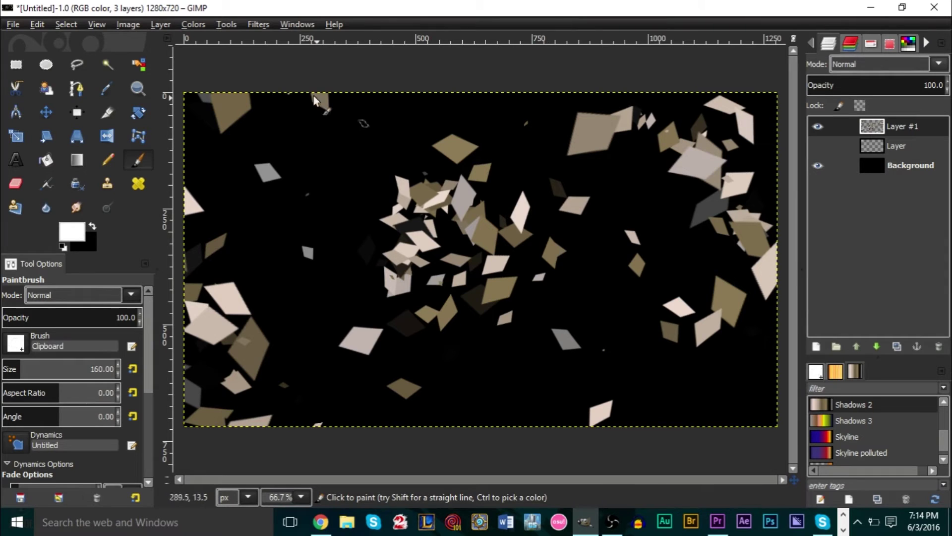
# - Apply a Zoom-type Motion Blur centred at 640, 360 with length 40
pyautogui.click(268, 29)
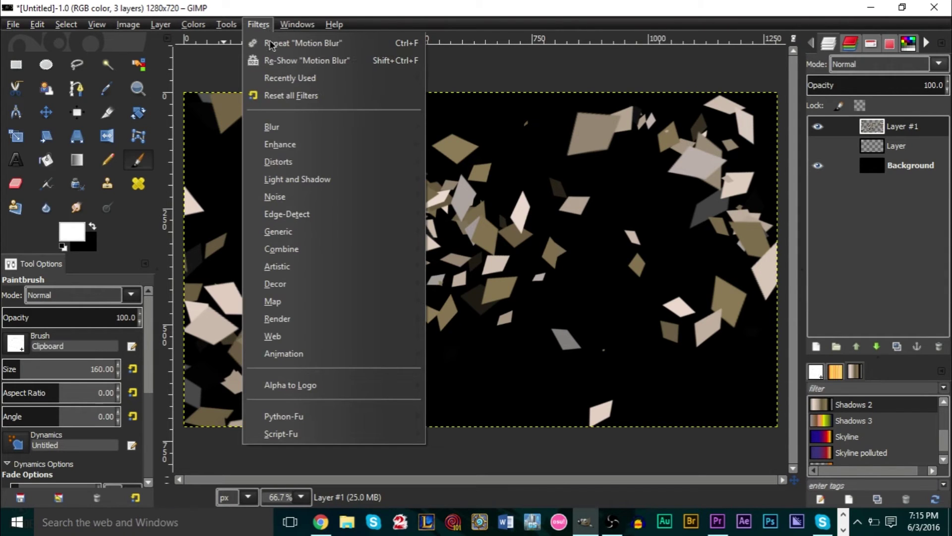
pyautogui.moveTo(308, 137)
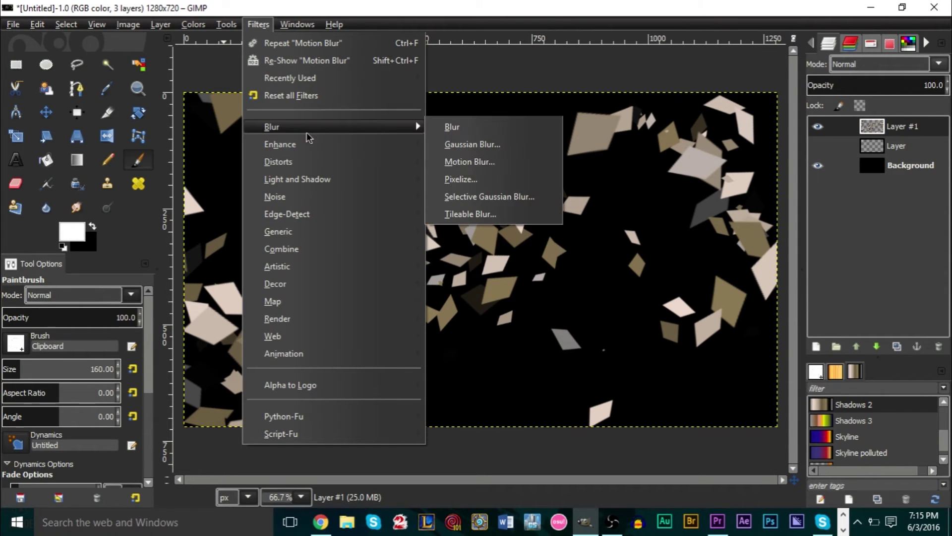
pyautogui.click(470, 164)
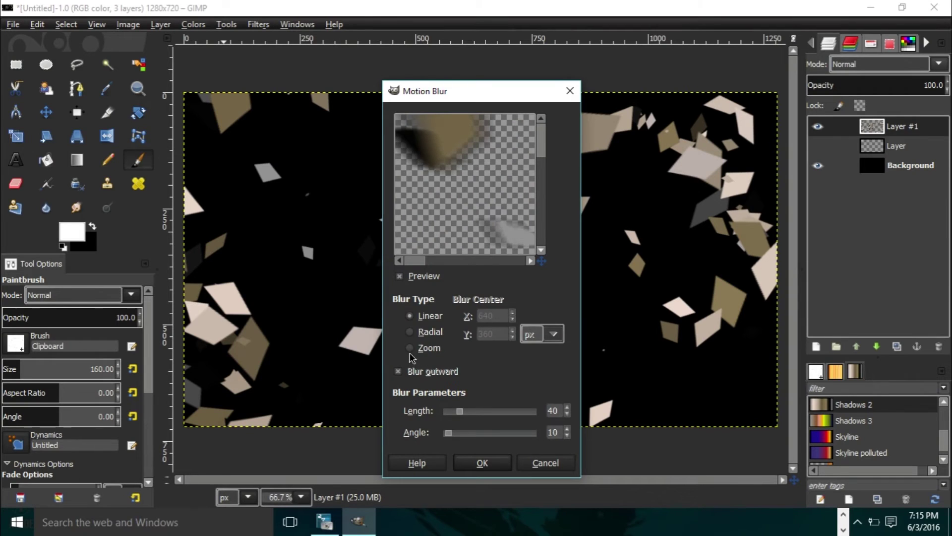
pyautogui.click(410, 353)
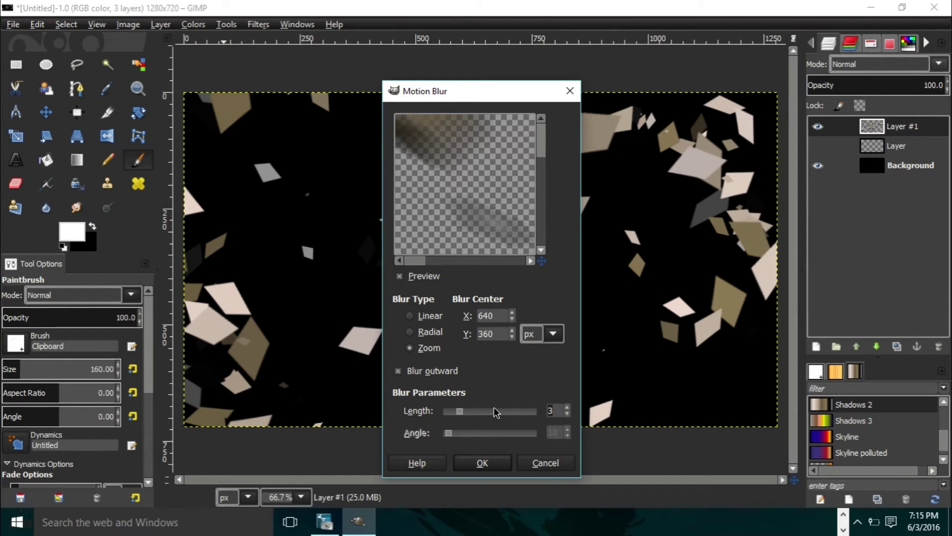
pyautogui.write('0')
pyautogui.click(492, 457)
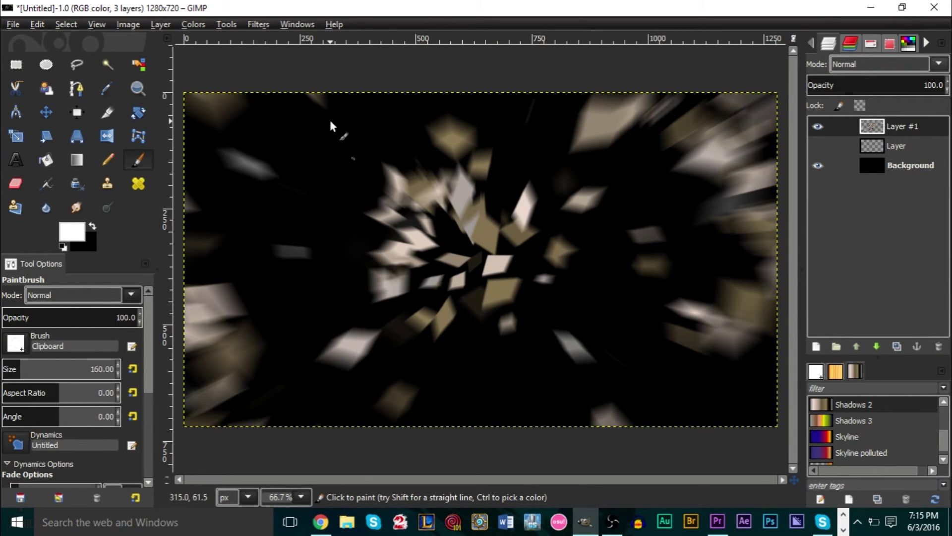
# - Add a new transparent Layer #2 and check layer transparency by toggling visibility
pyautogui.click(820, 349)
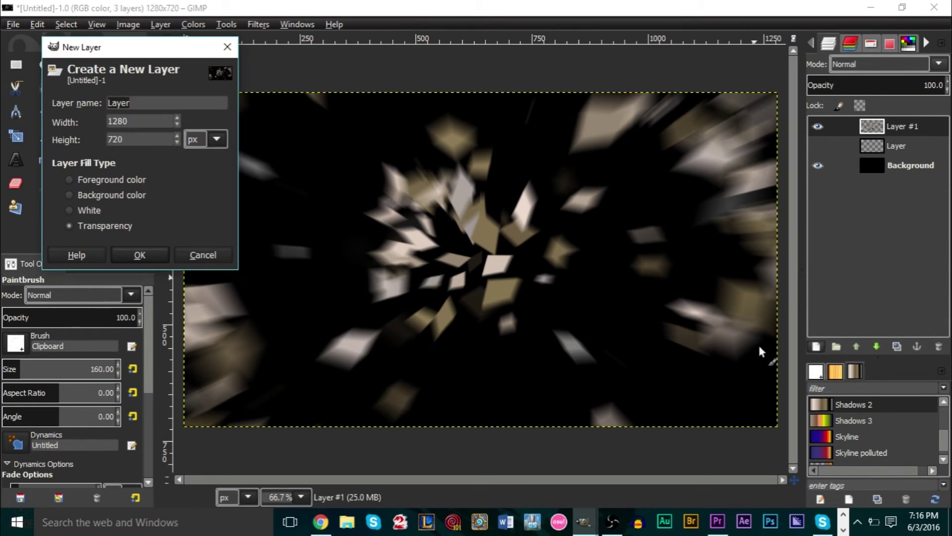
pyautogui.click(154, 259)
pyautogui.click(819, 146)
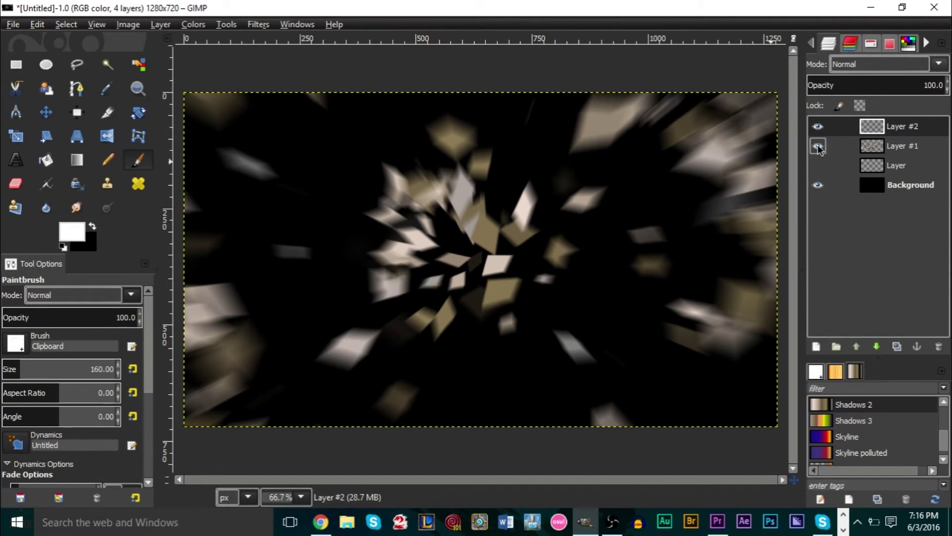
pyautogui.click(818, 147)
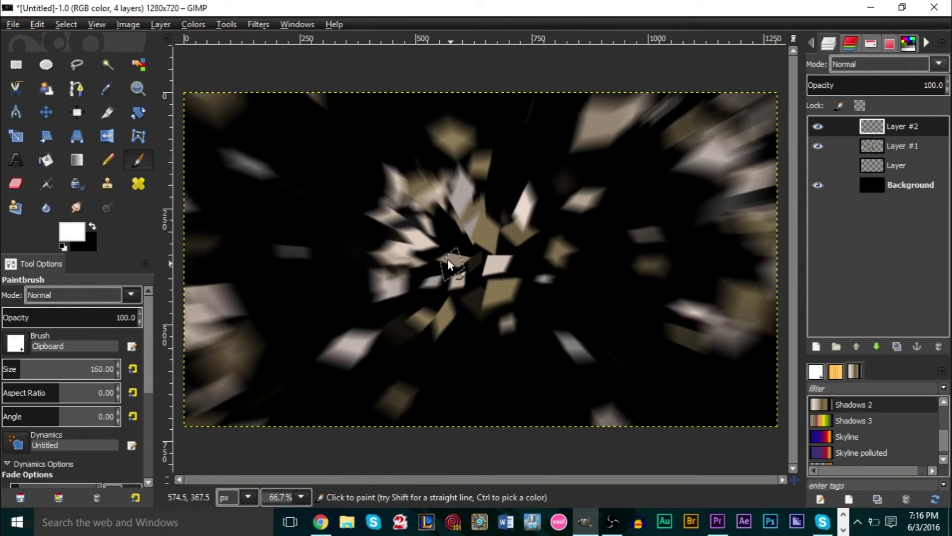
pyautogui.click(819, 184)
pyautogui.click(819, 185)
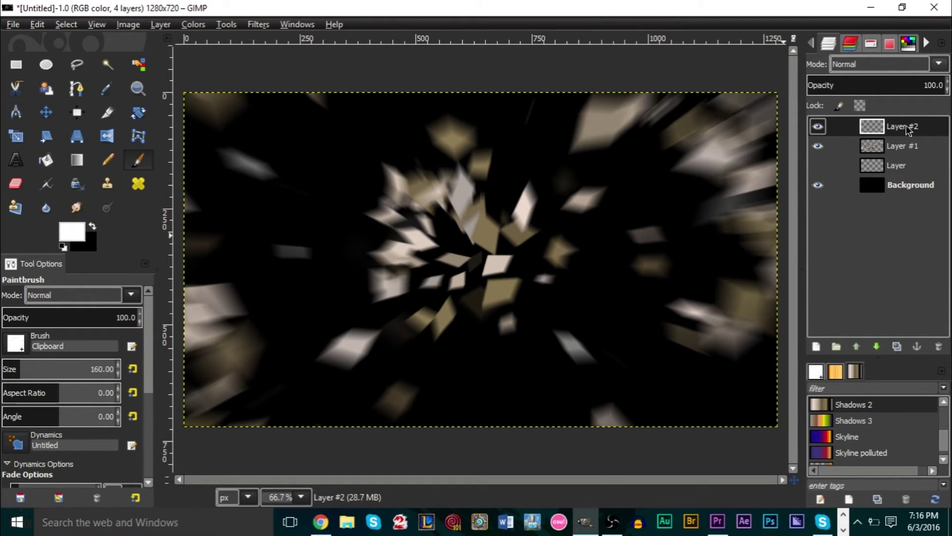
# - Start a Supernova near the canvas middle and give it a pale cream colour
pyautogui.click(273, 24)
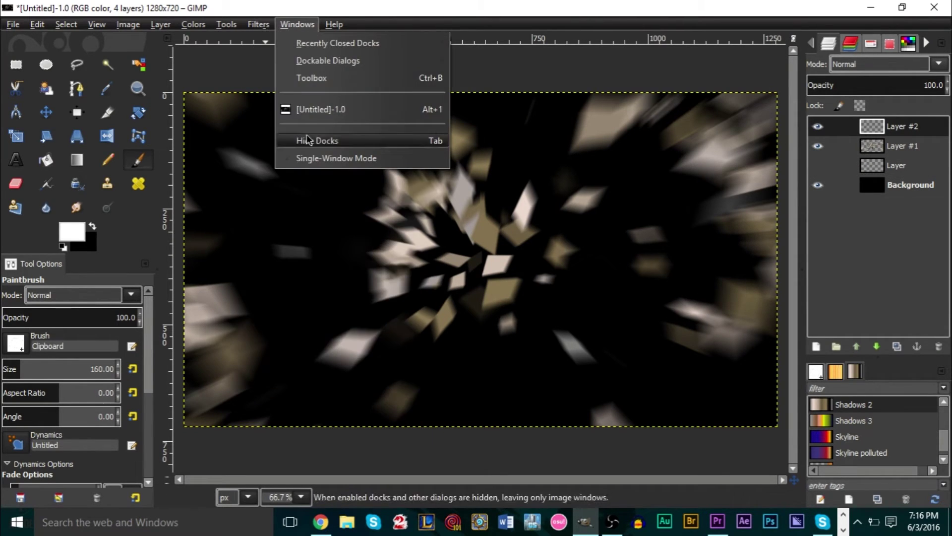
pyautogui.moveTo(327, 187)
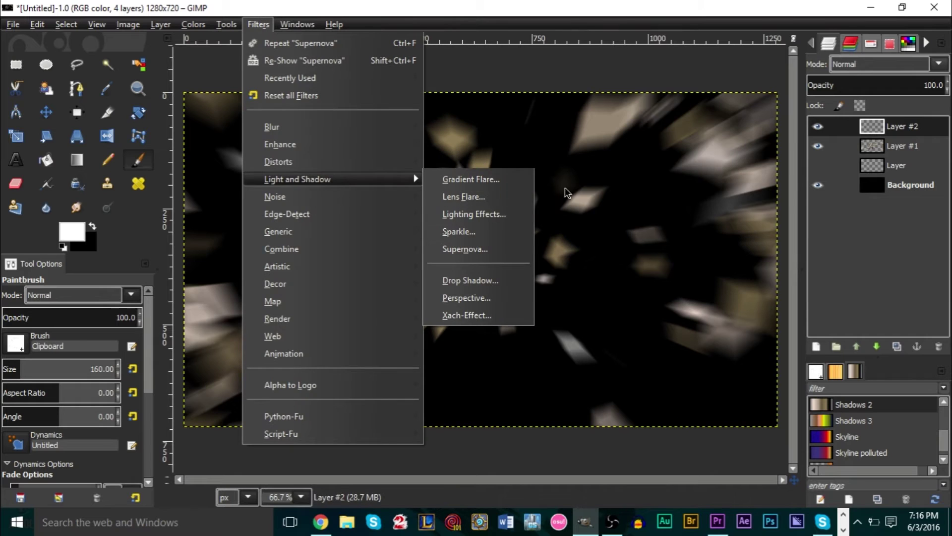
pyautogui.click(493, 251)
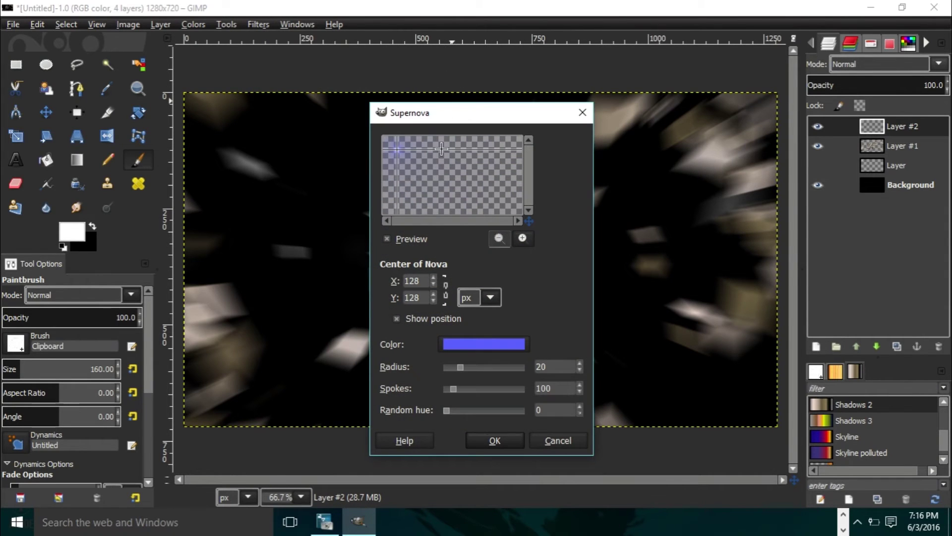
pyautogui.moveTo(436, 172); pyautogui.dragTo(449, 178)
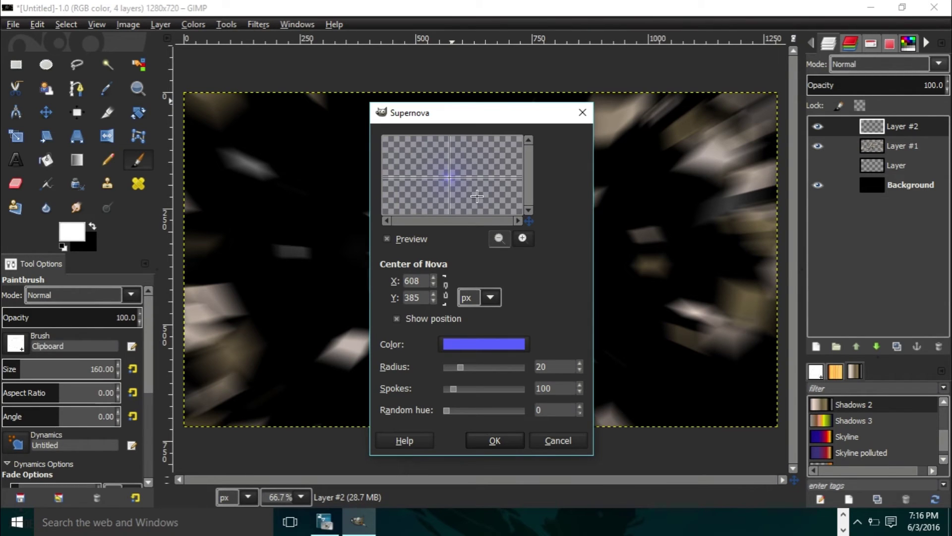
pyautogui.click(481, 343)
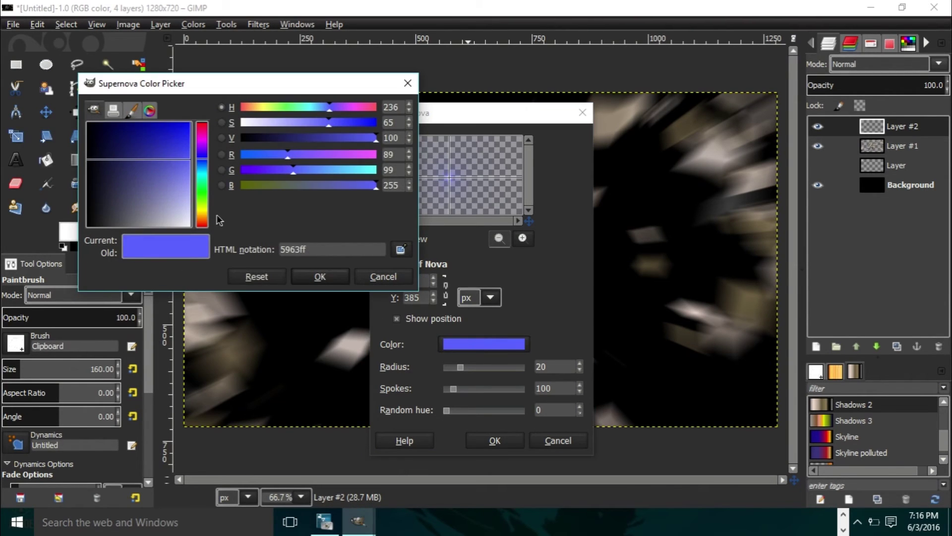
pyautogui.click(204, 215)
pyautogui.moveTo(206, 220); pyautogui.dragTo(216, 220)
pyautogui.moveTo(169, 195); pyautogui.dragTo(223, 198)
pyautogui.click(322, 276)
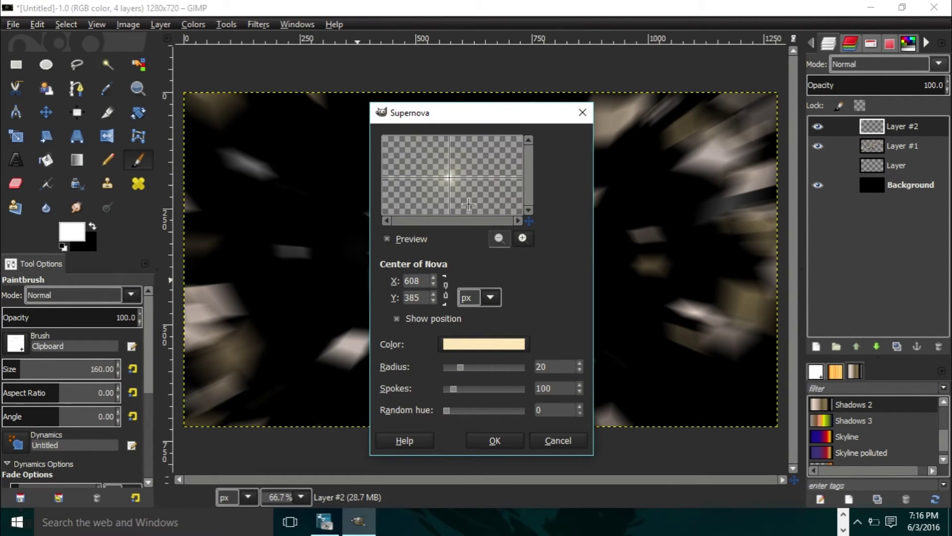
# - Set the Supernova radius to 50 and spokes to 180, adjust the centre, and render it
pyautogui.moveTo(450, 183); pyautogui.dragTo(453, 180)
pyautogui.doubleClick(560, 368)
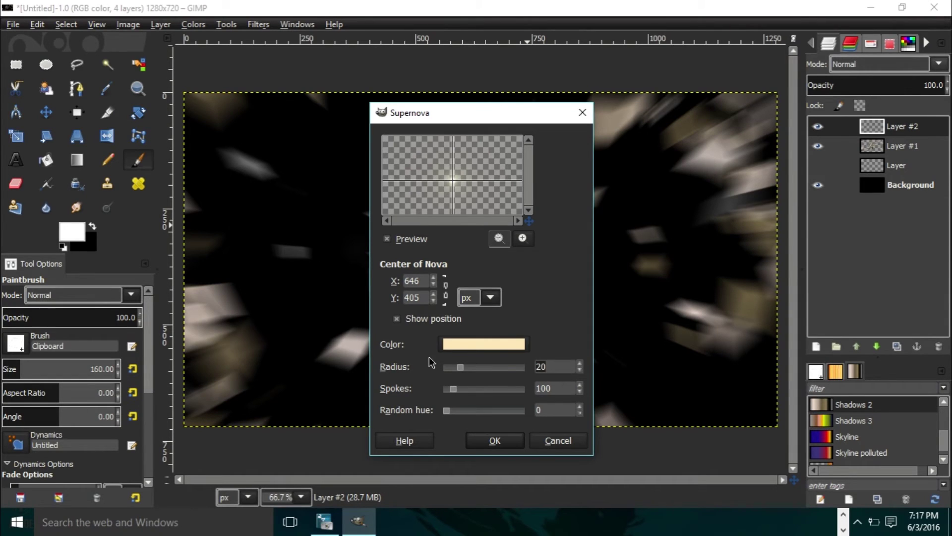
pyautogui.write('50')
pyautogui.press('Tab')
pyautogui.write('1')
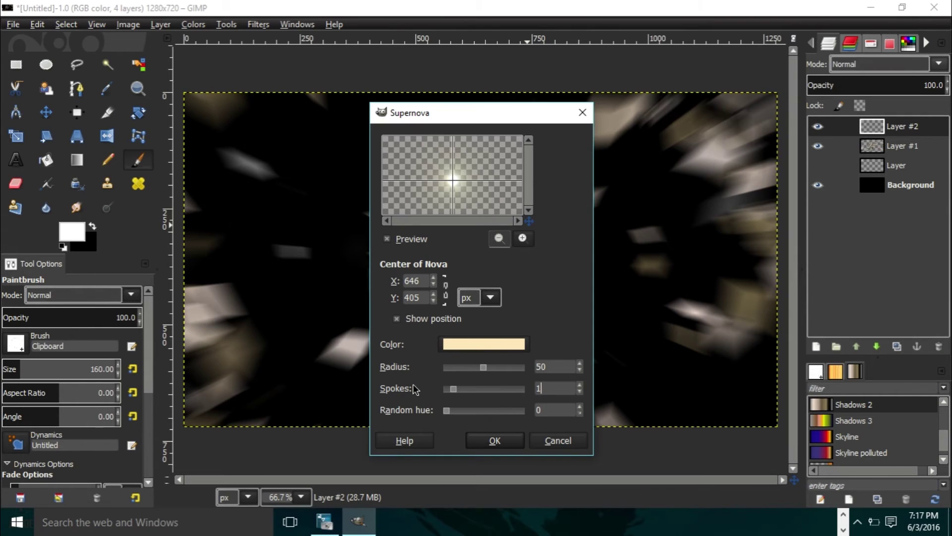
pyautogui.click(559, 409)
pyautogui.click(452, 177)
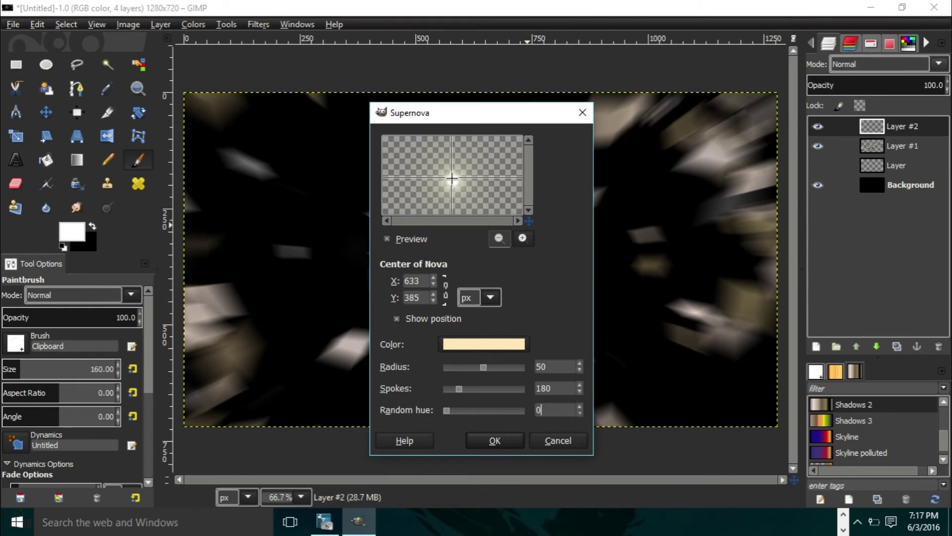
pyautogui.moveTo(452, 177); pyautogui.dragTo(454, 177)
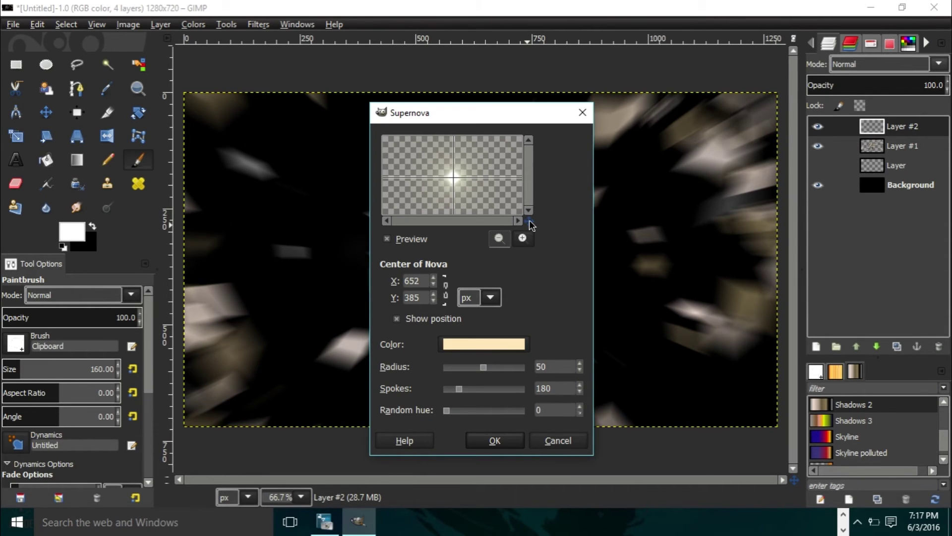
pyautogui.click(511, 439)
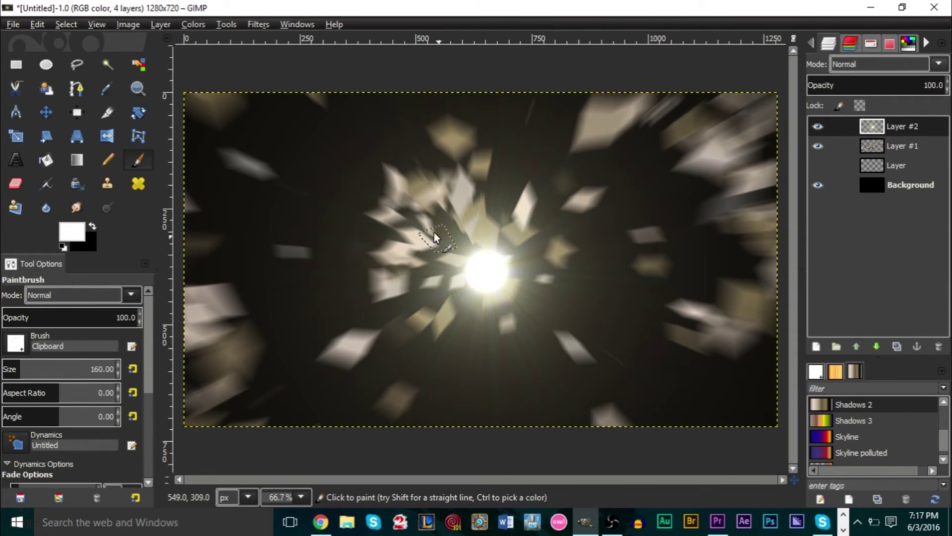
# - Move the supernova Layer #2 up and to the left
pyautogui.click(46, 112)
pyautogui.moveTo(479, 275); pyautogui.dragTo(468, 252)
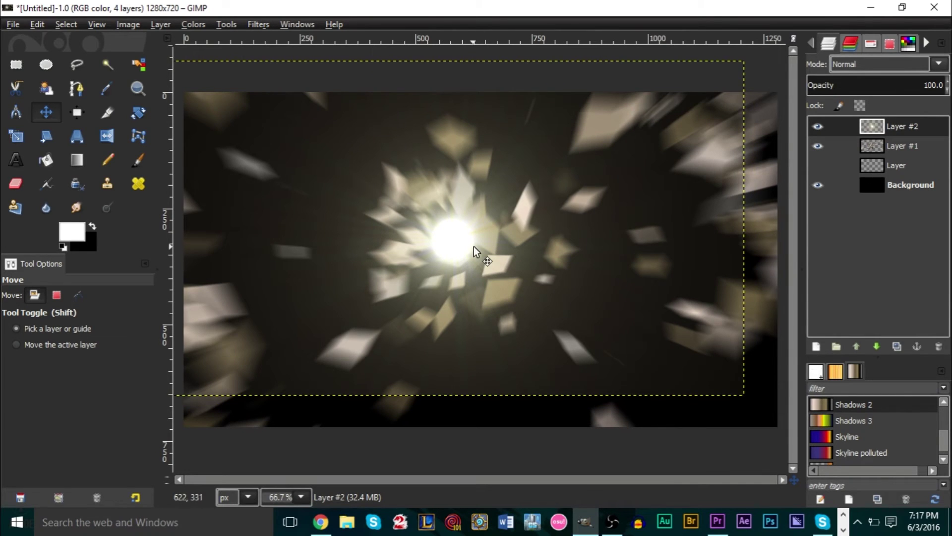
pyautogui.press('ctrl')
pyautogui.press('End')
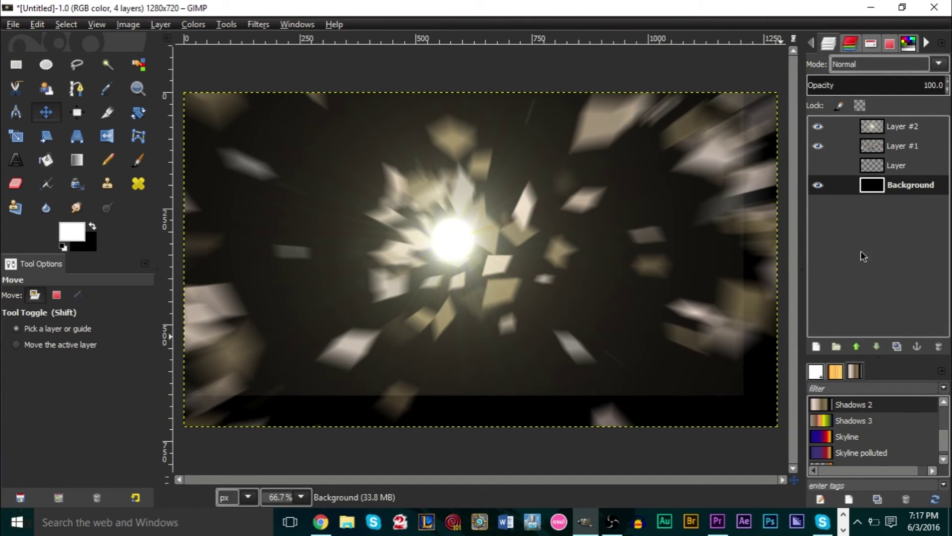
pyautogui.hotkey('ctrl', 'z')
pyautogui.hotkey('ctrl', 'z')
pyautogui.hotkey('ctrl', 'z')
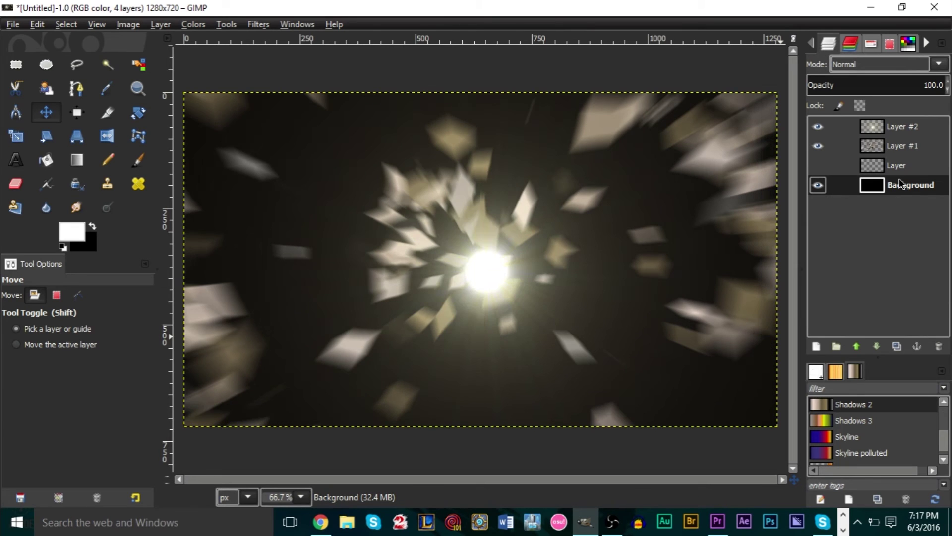
pyautogui.click(925, 128)
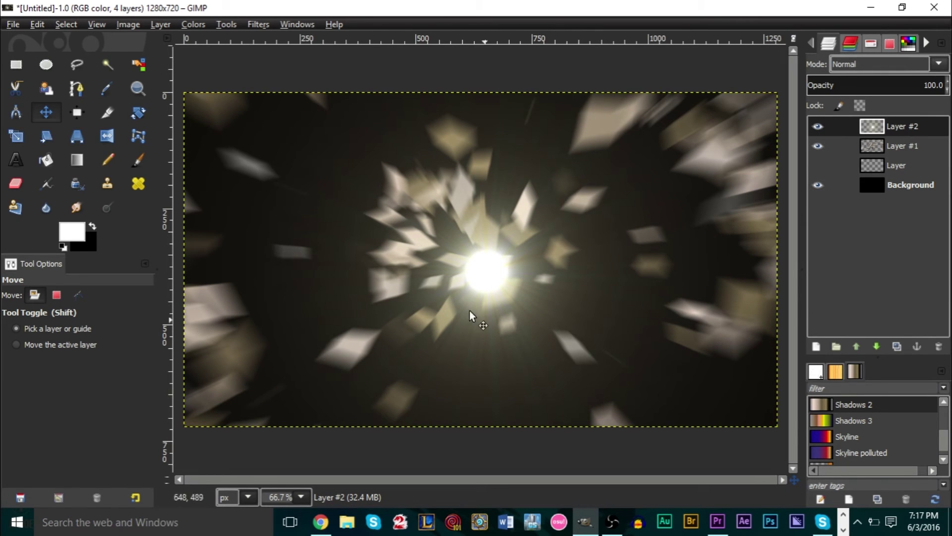
pyautogui.moveTo(500, 272); pyautogui.dragTo(463, 246)
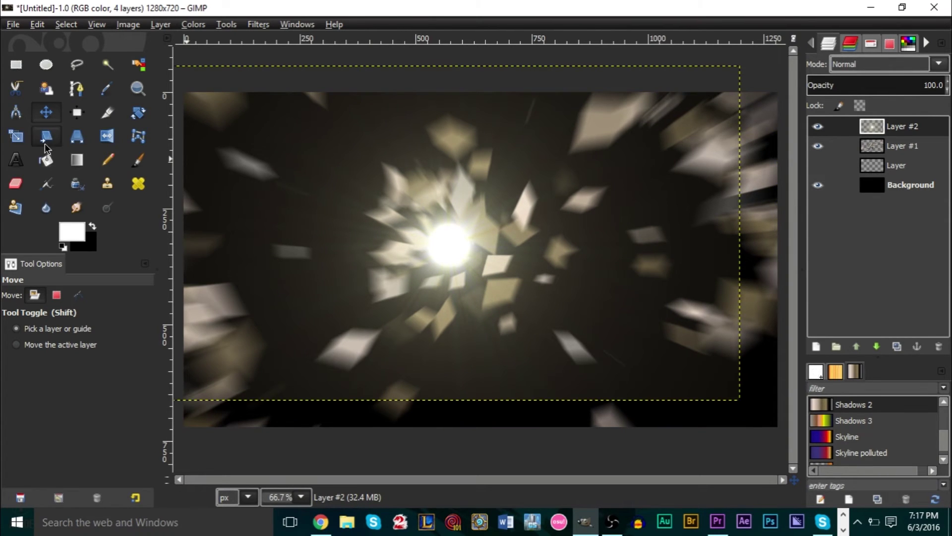
# - Enlarge Layer #2 with the Scale tool and shift it up-left
pyautogui.click(16, 136)
pyautogui.click(493, 264)
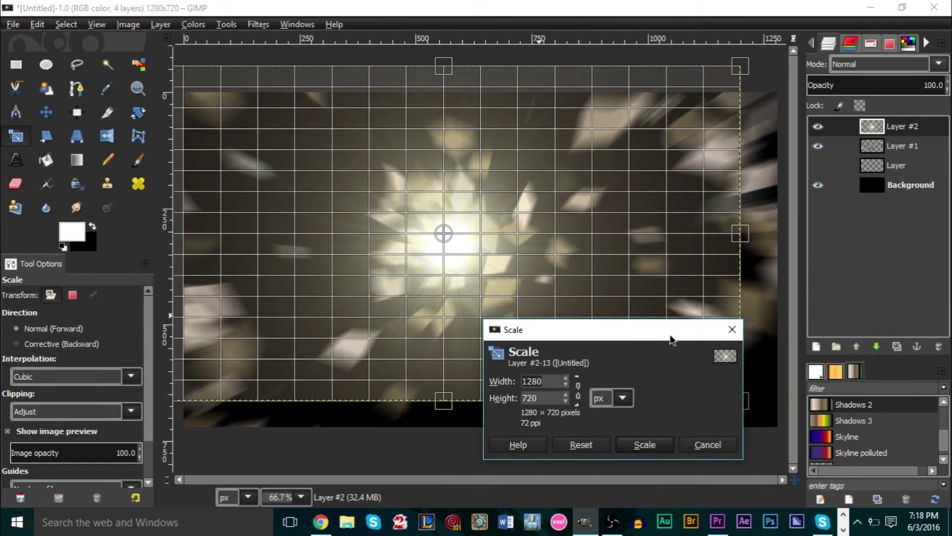
pyautogui.moveTo(671, 332); pyautogui.dragTo(465, 388)
pyautogui.moveTo(739, 400); pyautogui.dragTo(791, 446)
pyautogui.click(460, 501)
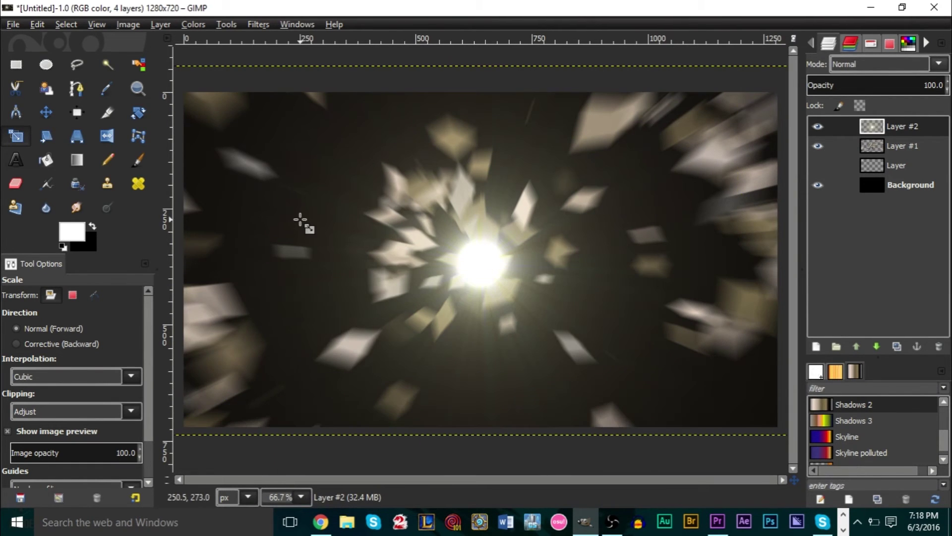
pyautogui.click(53, 116)
pyautogui.moveTo(476, 252); pyautogui.dragTo(452, 232)
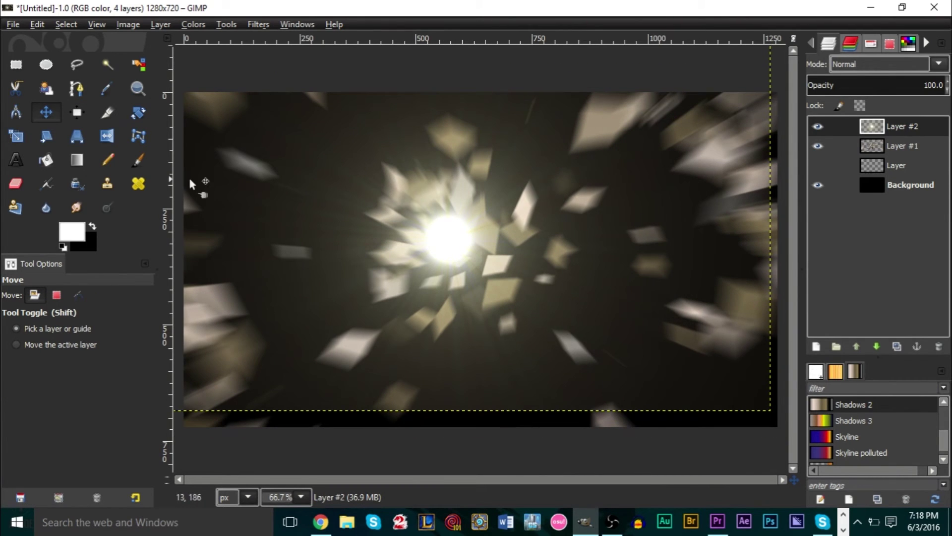
# - Scale Layer #2 up to about 1563×879 and move the glow toward the centre
pyautogui.hotkey('shift', 's')
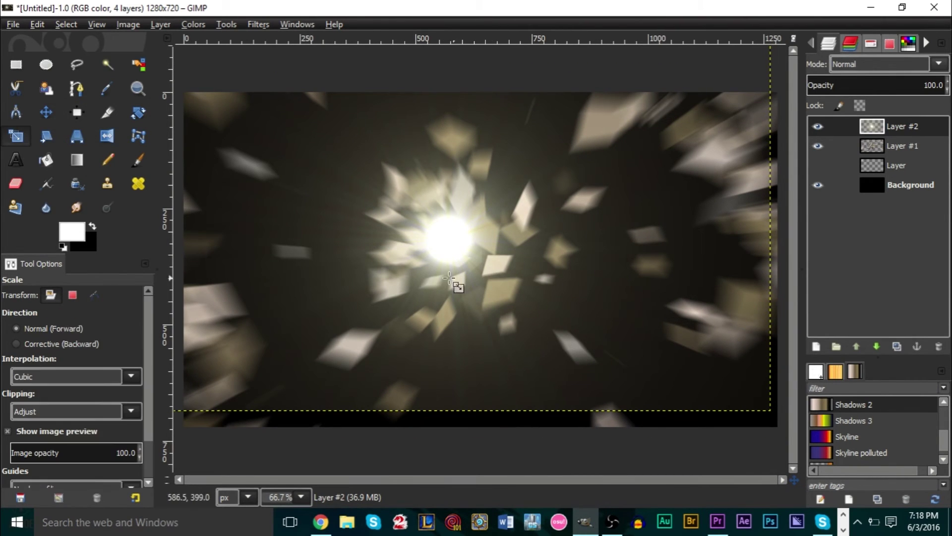
pyautogui.click(453, 281)
pyautogui.moveTo(759, 412); pyautogui.dragTo(808, 440)
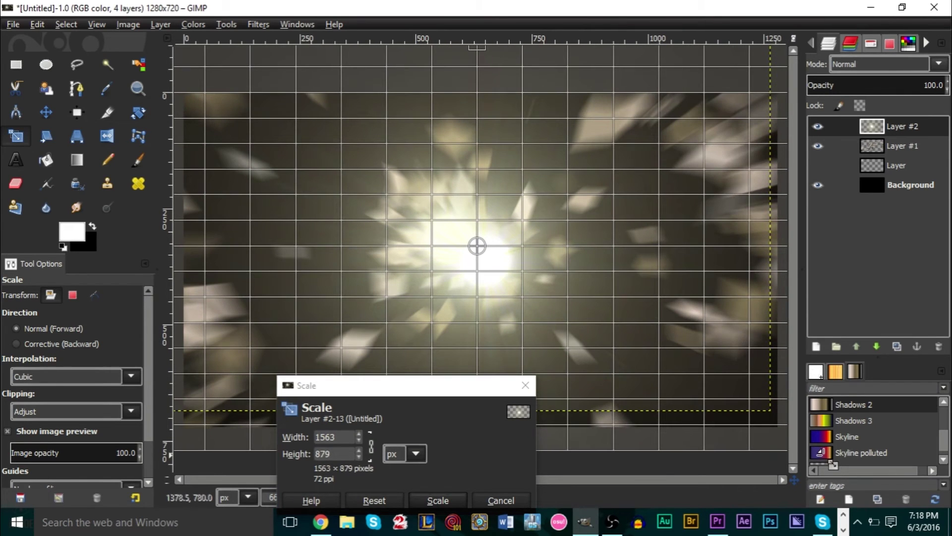
pyautogui.click(426, 501)
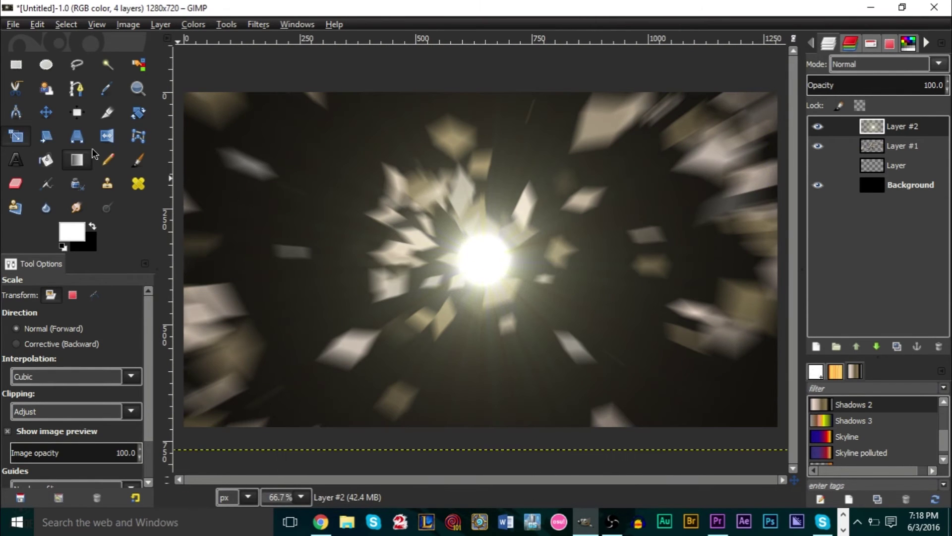
pyautogui.click(45, 114)
pyautogui.moveTo(468, 264); pyautogui.dragTo(442, 248)
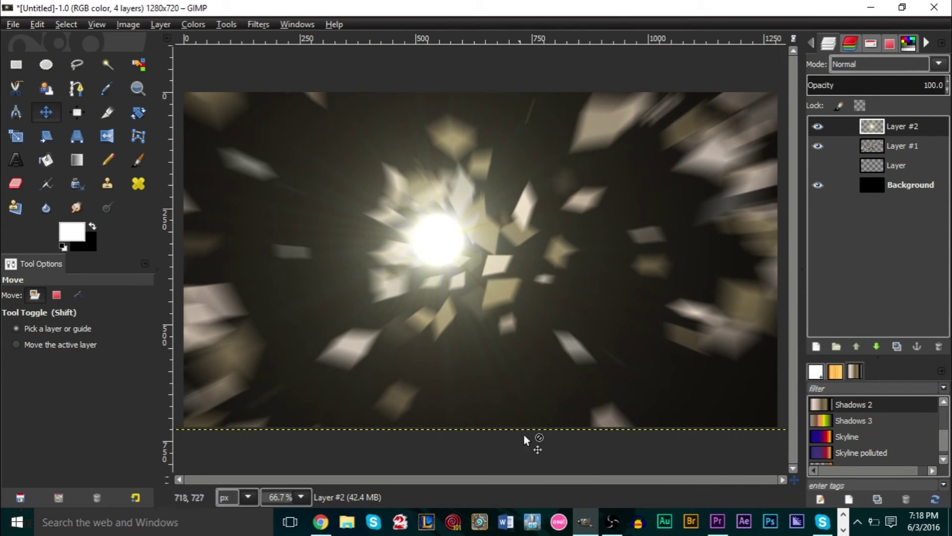
# - Nudge the glow layer slightly right while checking the result at different zoom levels
pyautogui.press('-')
pyautogui.press('1')
pyautogui.press('-')
pyautogui.press('-')
pyautogui.moveTo(439, 249); pyautogui.dragTo(447, 251)
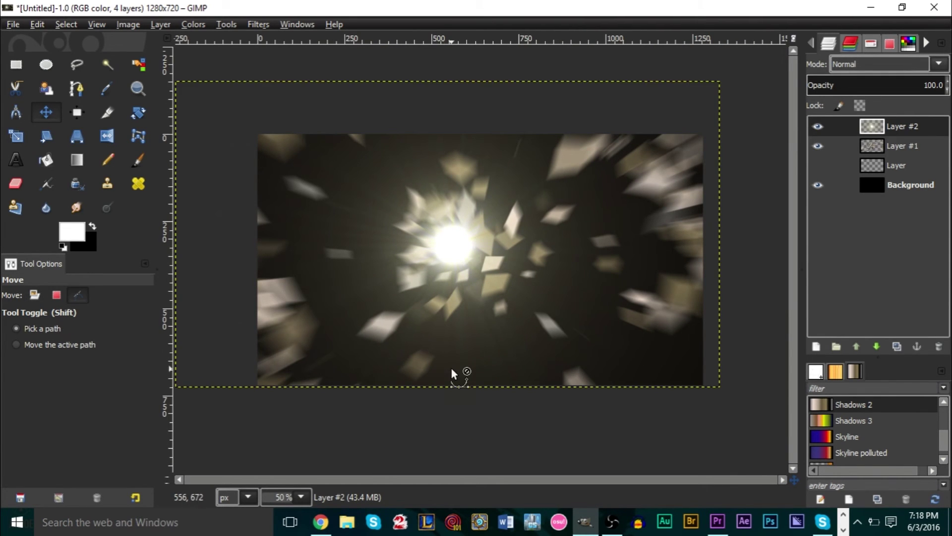
pyautogui.press('+')
pyautogui.press('1')
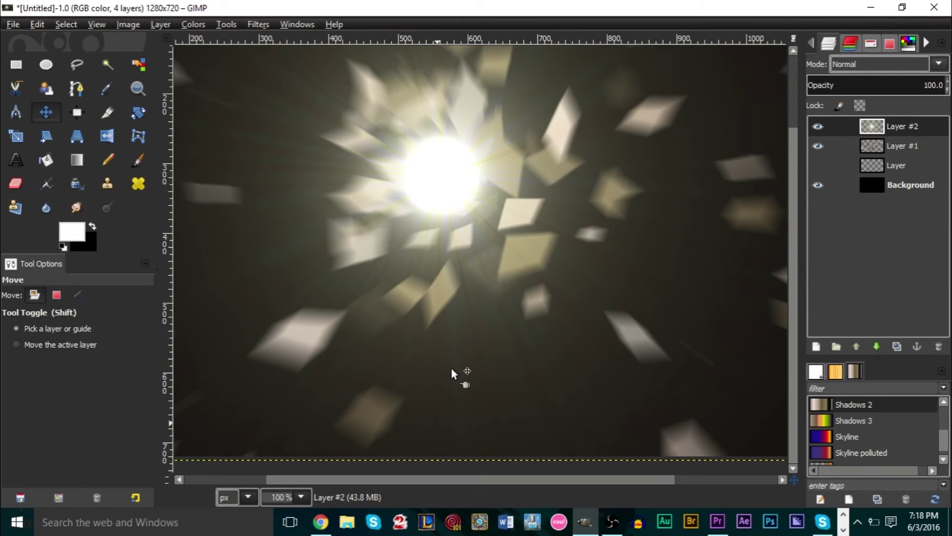
pyautogui.press('-')
pyautogui.press('-')
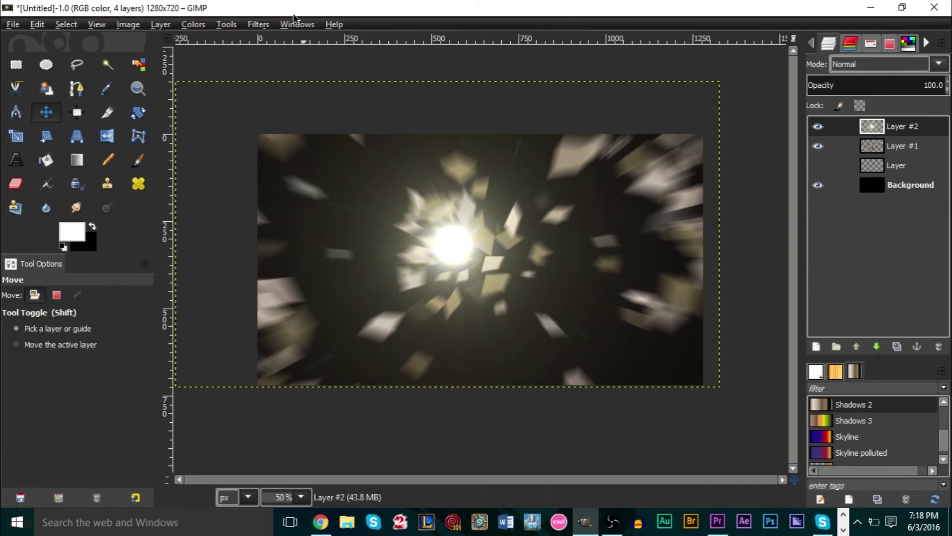
pyautogui.press('+')
pyautogui.press('-')
pyautogui.press('+')
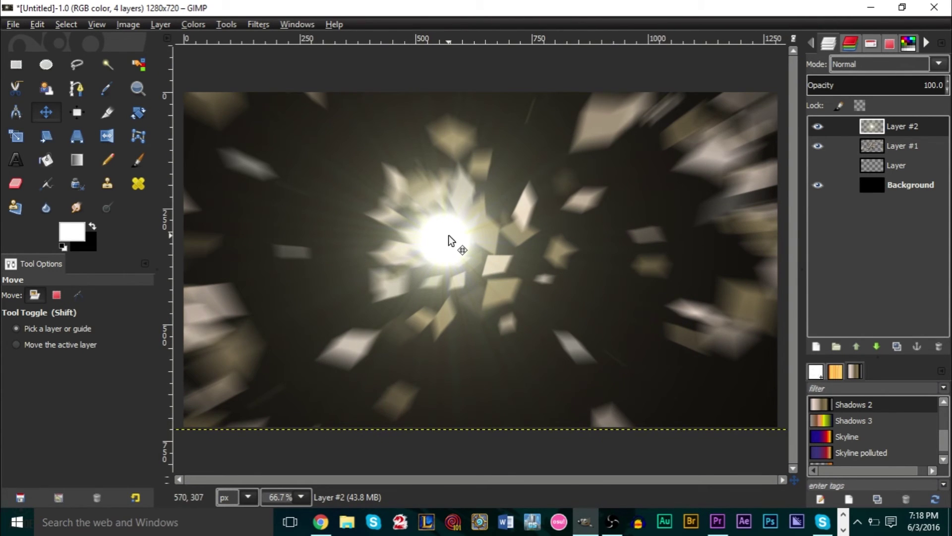
pyautogui.press('alt')
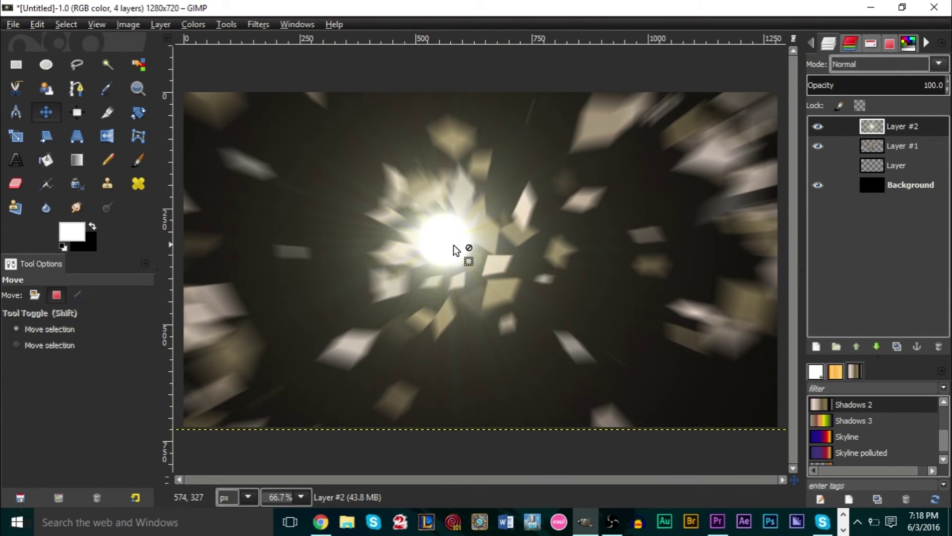
# - Apply a zoom Motion Blur outward from the centre to Layer #2
pyautogui.click(249, 27)
pyautogui.moveTo(297, 126)
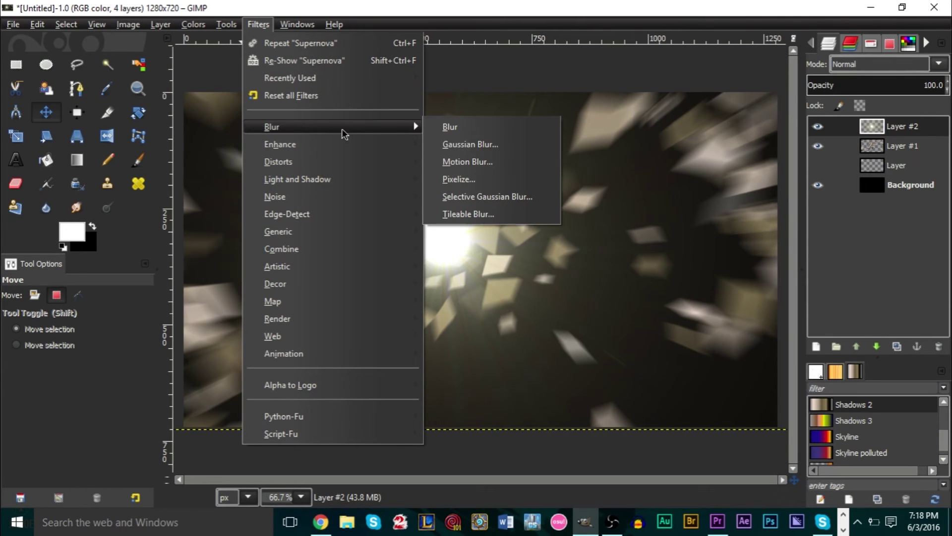
pyautogui.click(509, 169)
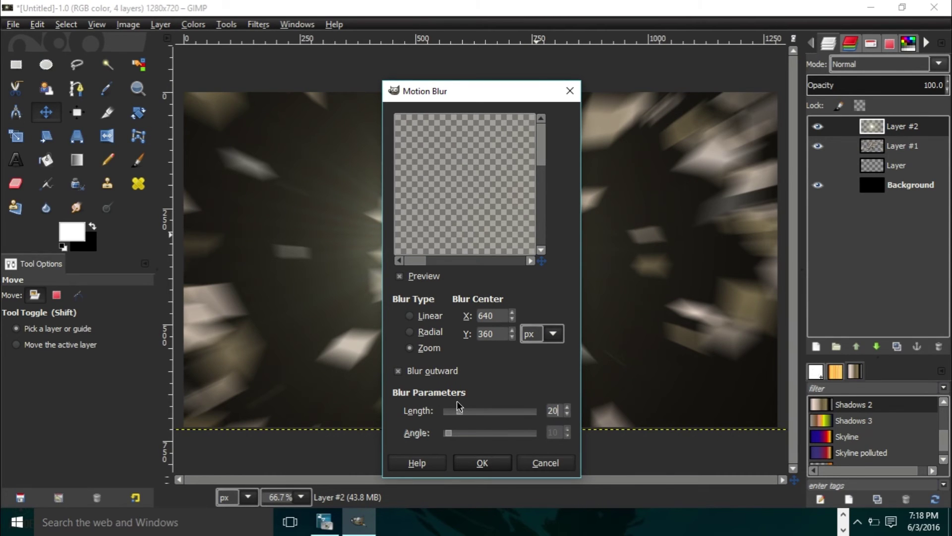
pyautogui.click(491, 460)
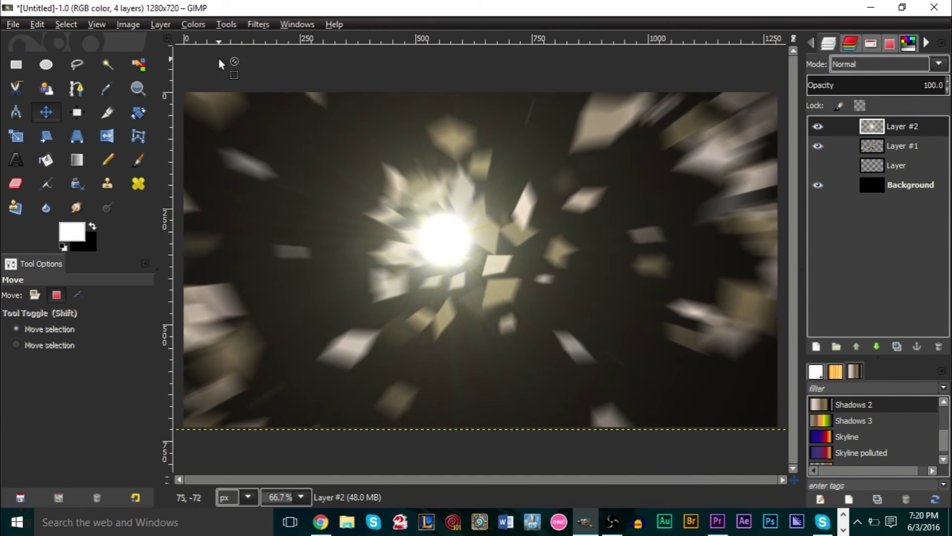
# - Apply the zoom Motion Blur again with length 100
pyautogui.click(240, 25)
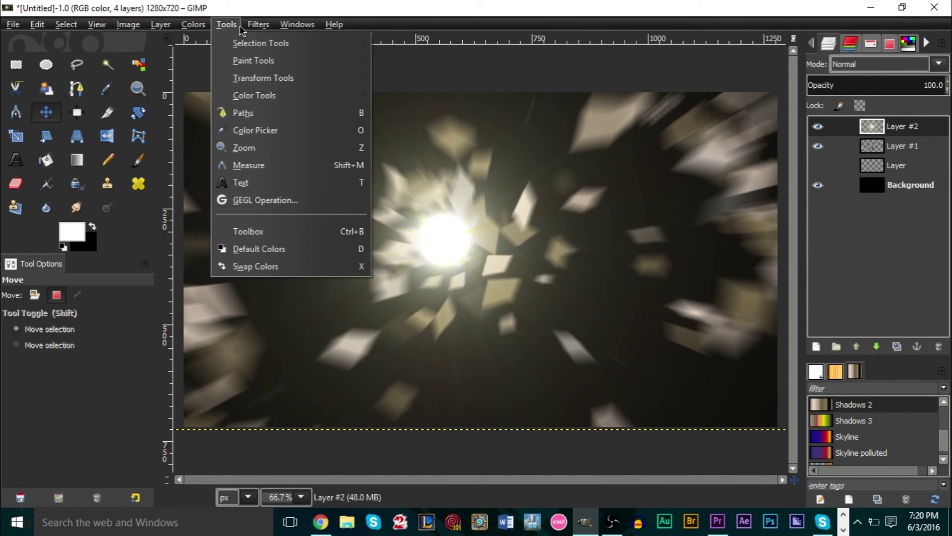
pyautogui.moveTo(268, 25)
pyautogui.moveTo(297, 127)
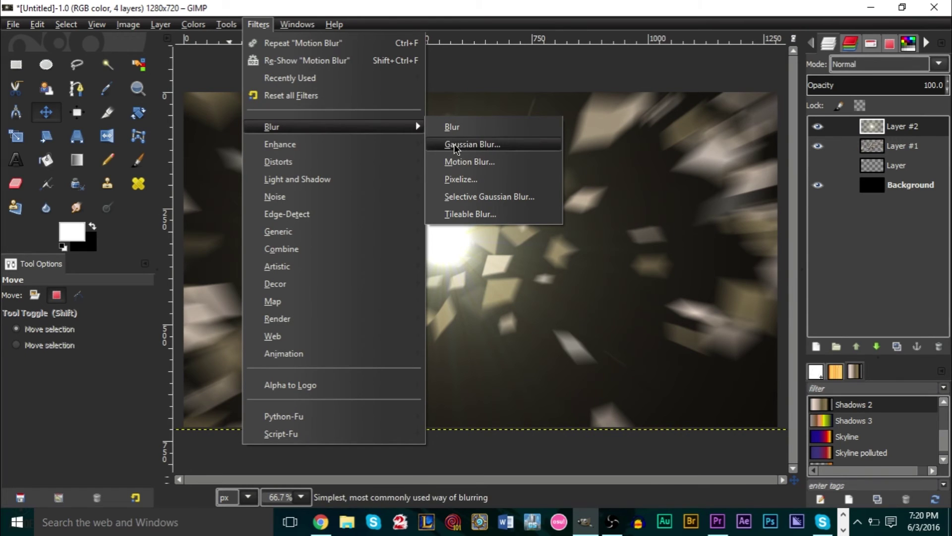
pyautogui.click(478, 160)
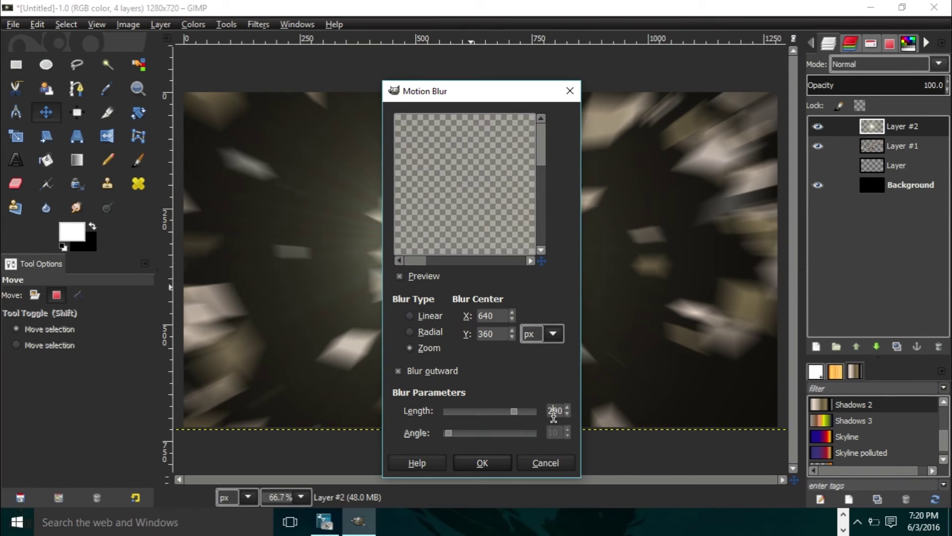
pyautogui.write('100')
pyautogui.click(483, 463)
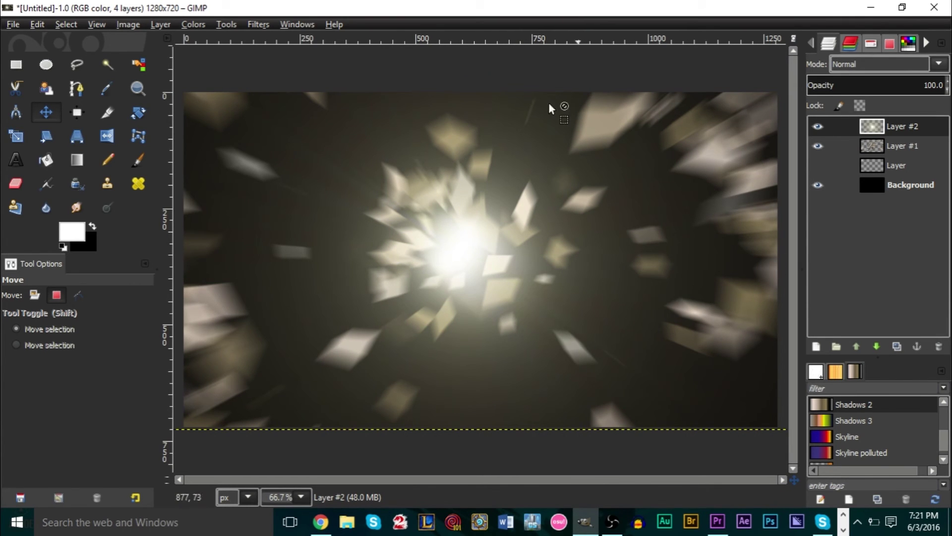
# - Reopen Motion Blur and cancel it without applying
pyautogui.click(259, 25)
pyautogui.moveTo(303, 130)
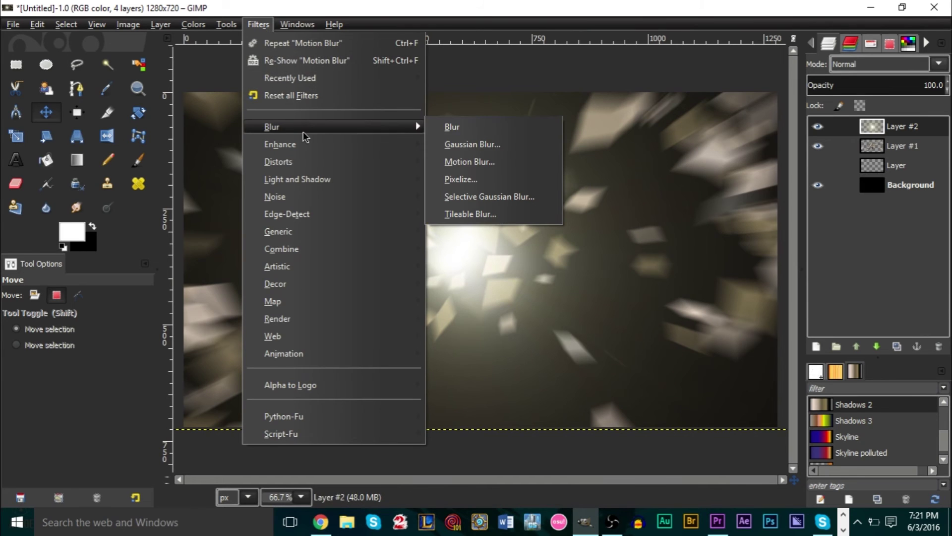
pyautogui.click(507, 162)
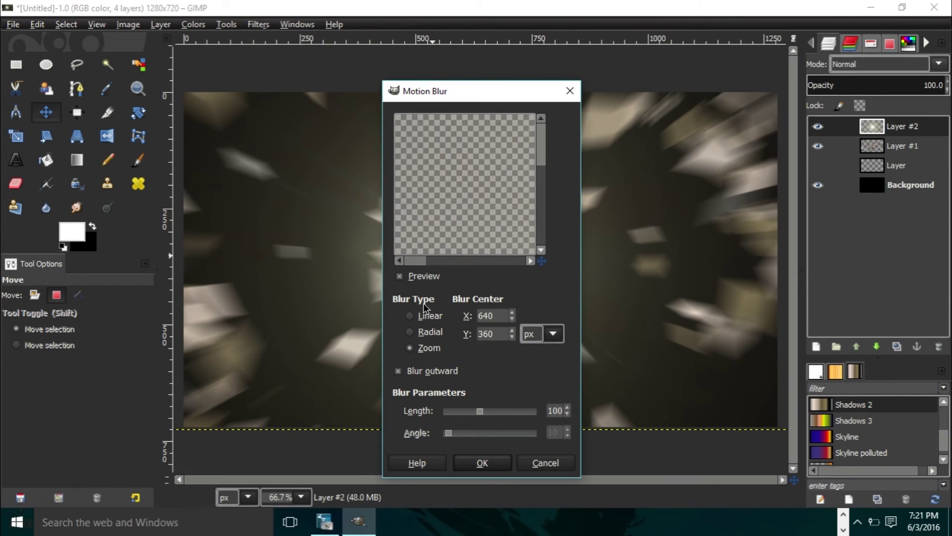
pyautogui.click(546, 463)
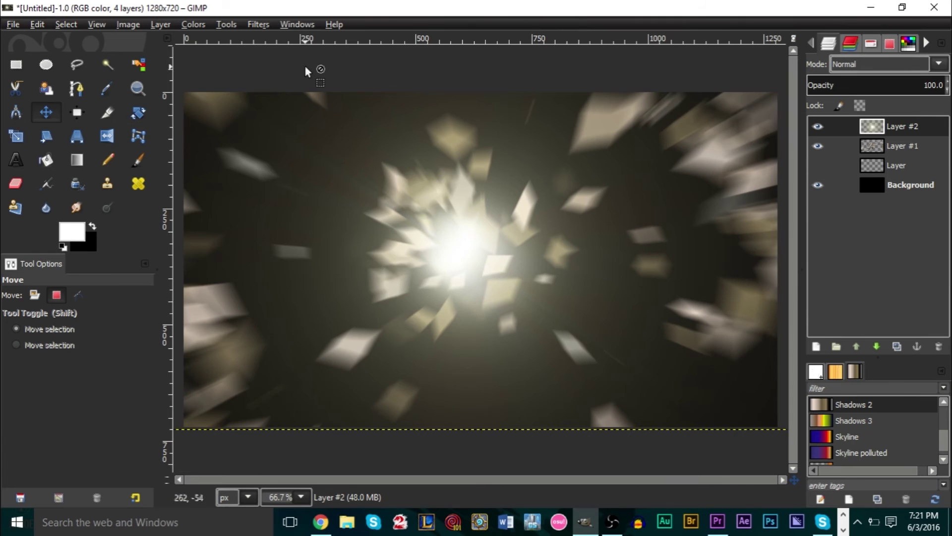
# - Apply a Gaussian Blur with horizontal and vertical radius 15 to Layer #2
pyautogui.click(259, 24)
pyautogui.moveTo(312, 130)
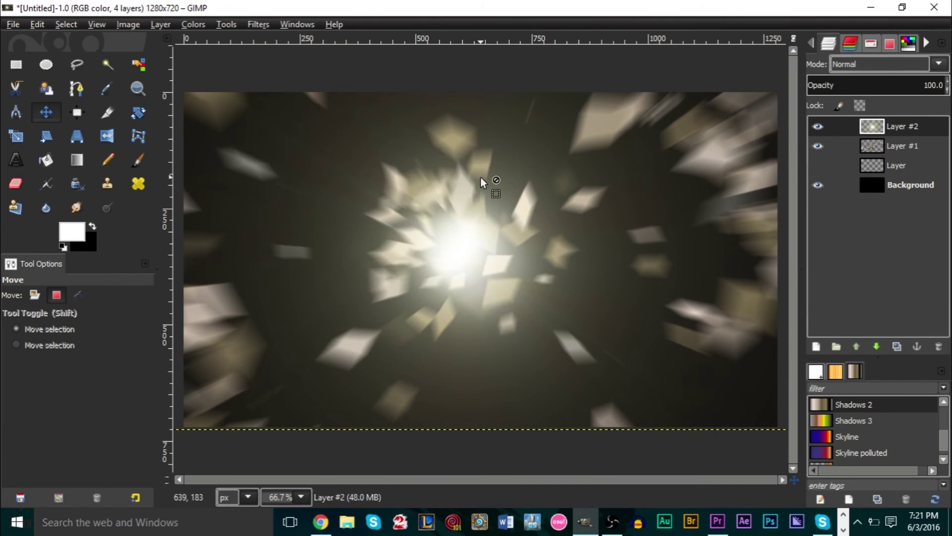
pyautogui.hotkey('ctrl', 'shift', 'f')
pyautogui.doubleClick(434, 365)
pyautogui.write('15')
pyautogui.click(447, 383)
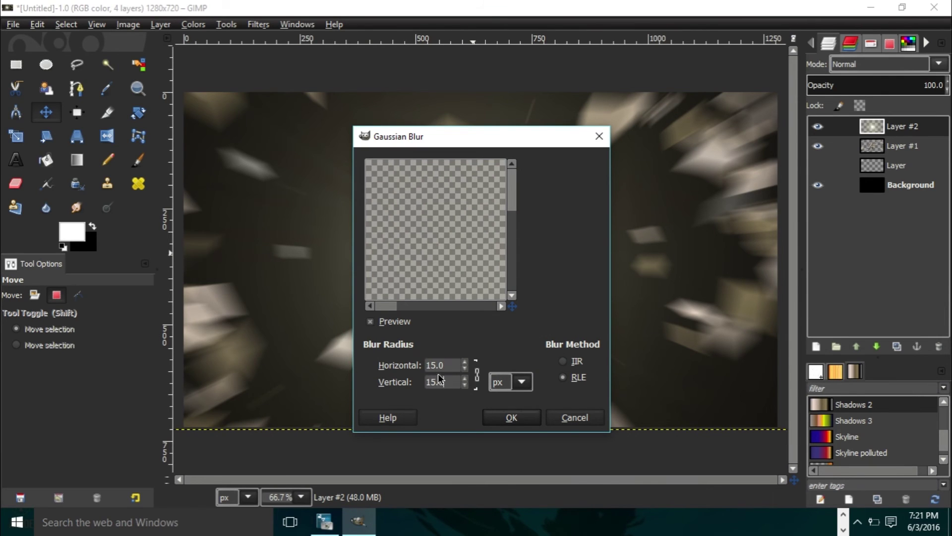
pyautogui.click(512, 418)
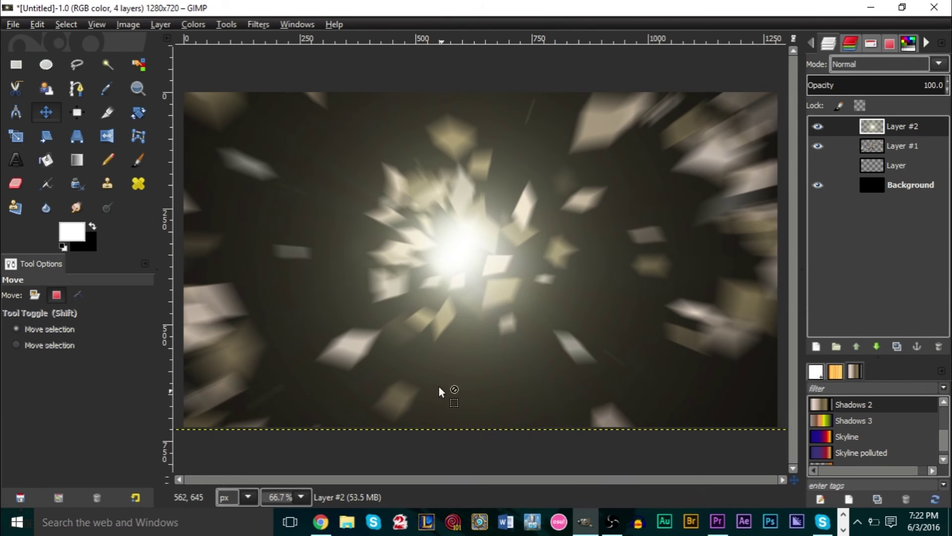
pyautogui.scroll(2, 428, 273)
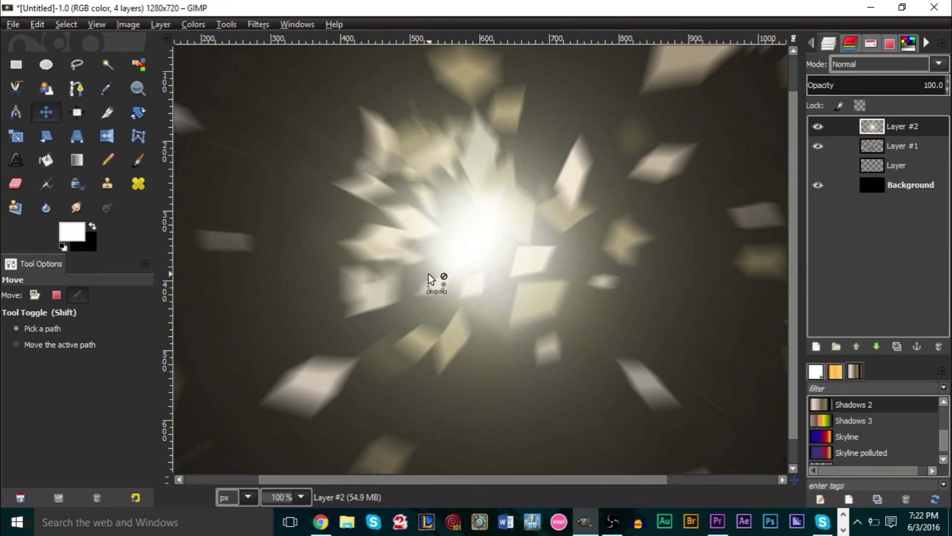
pyautogui.scroll(-3, 429, 273)
pyautogui.scroll(1, 429, 273)
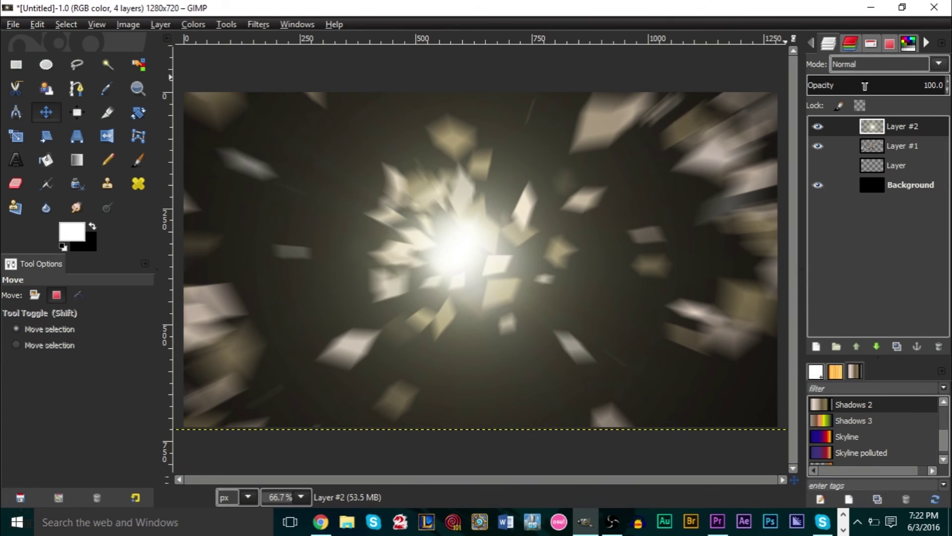
# - Set Layer #2 to Screen mode and create a New from Visible layer
pyautogui.click(875, 69)
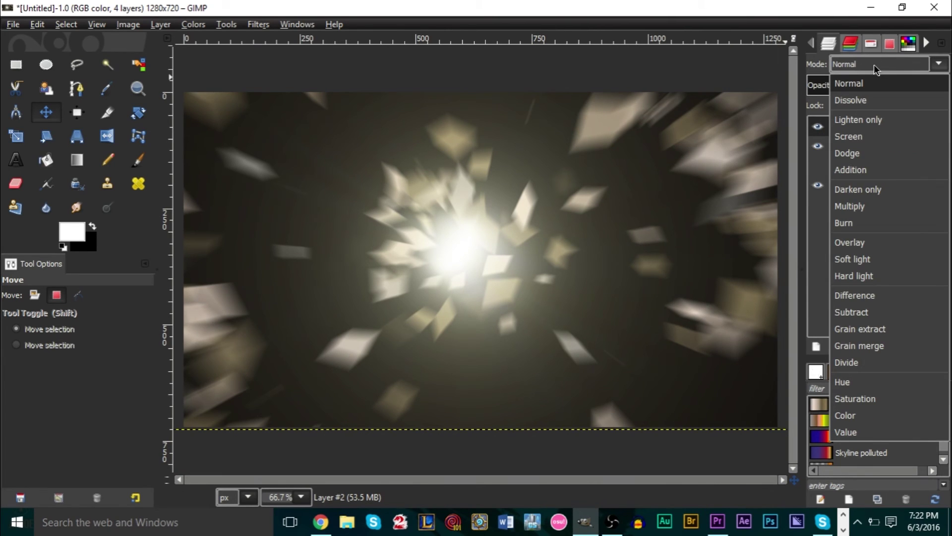
pyautogui.click(892, 138)
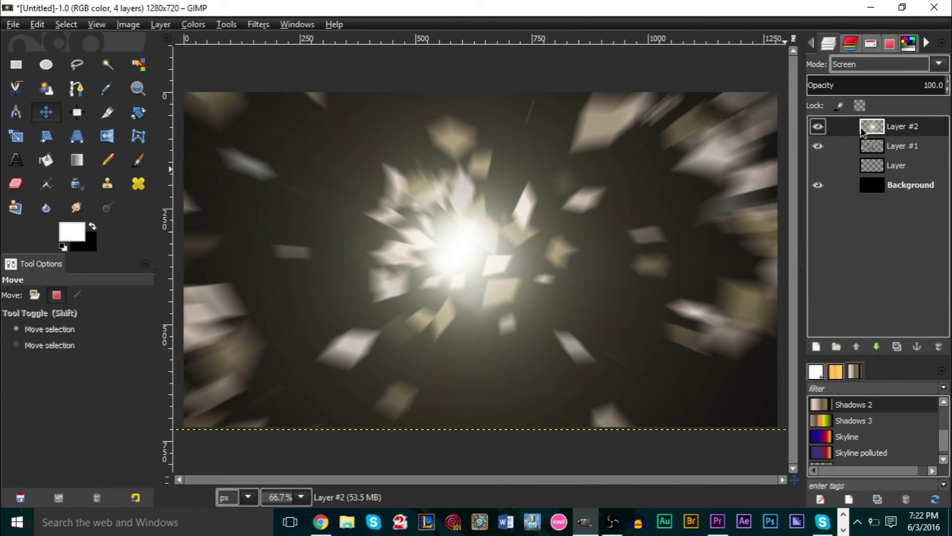
pyautogui.rightClick(913, 126)
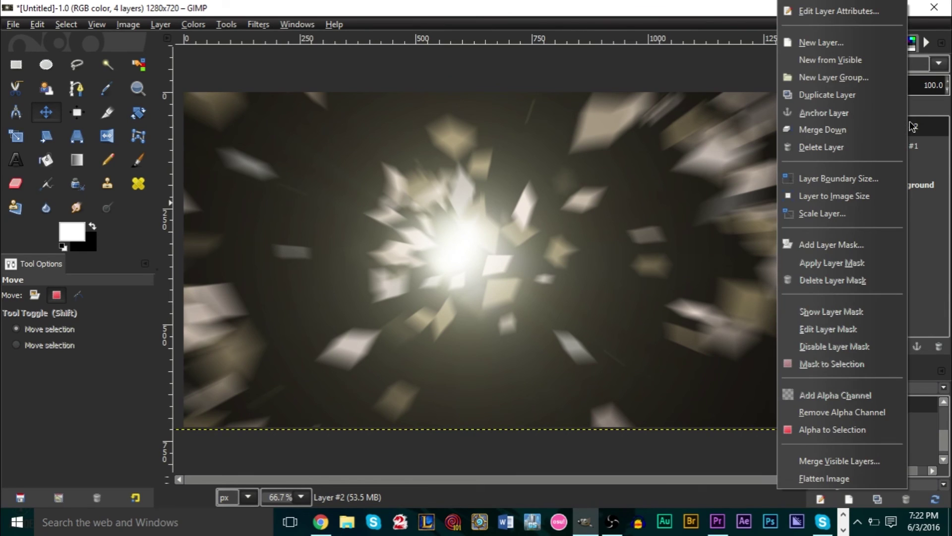
pyautogui.click(840, 60)
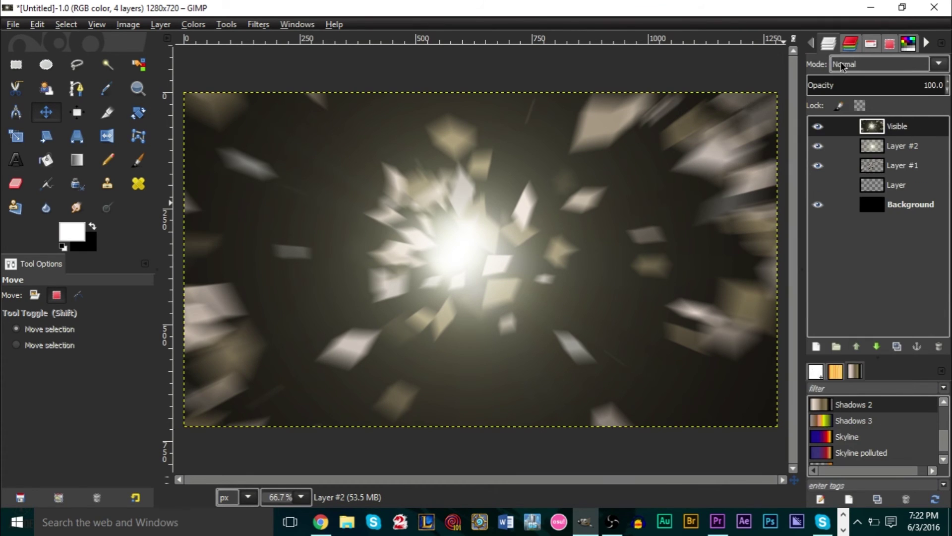
# - Toggle the Visible and Background layers' visibility to compare the result
pyautogui.click(818, 127)
pyautogui.click(819, 127)
pyautogui.click(819, 127)
pyautogui.click(818, 127)
pyautogui.click(818, 205)
pyautogui.click(818, 204)
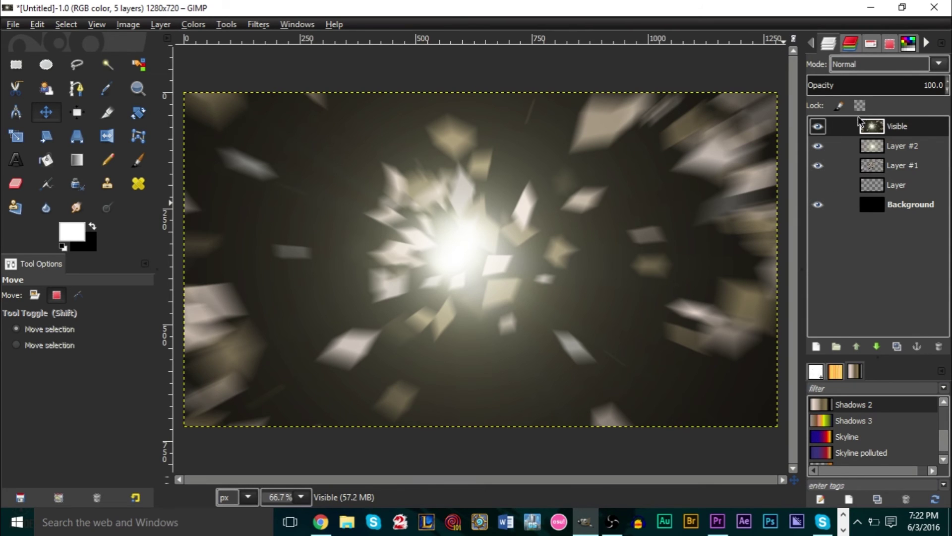
pyautogui.click(818, 127)
pyautogui.click(819, 127)
pyautogui.click(195, 25)
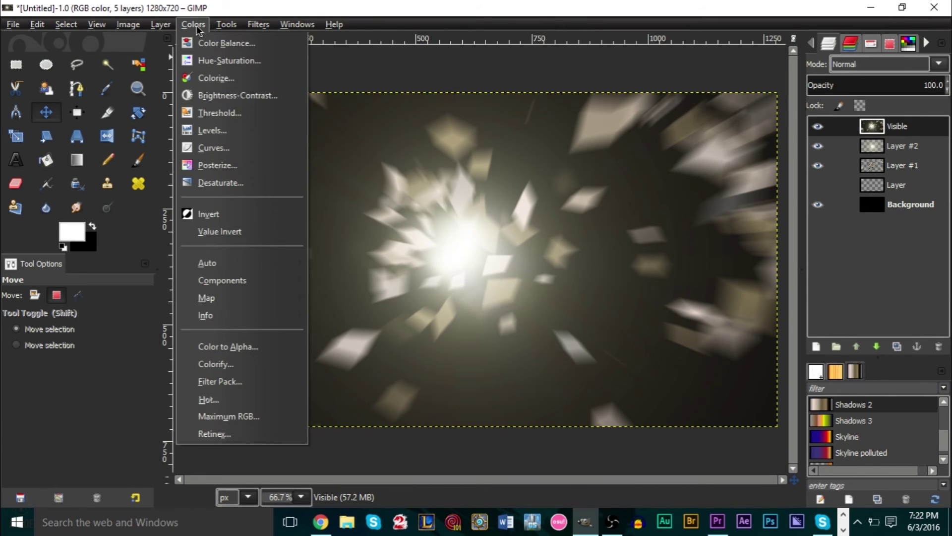
# - Apply an S-shaped Value curve to the Visible layer, then toggle it to compare
pyautogui.click(234, 148)
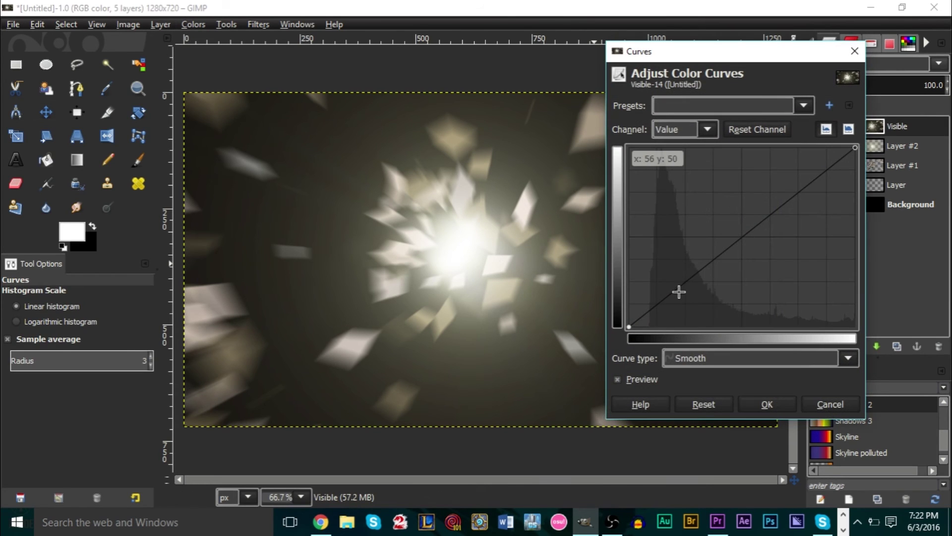
pyautogui.moveTo(675, 290); pyautogui.dragTo(678, 299)
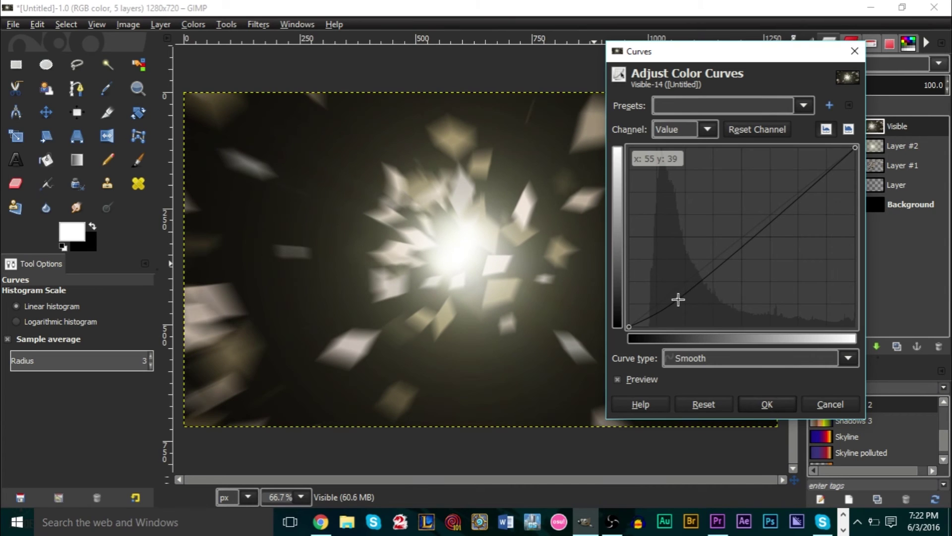
pyautogui.moveTo(823, 177); pyautogui.dragTo(807, 169)
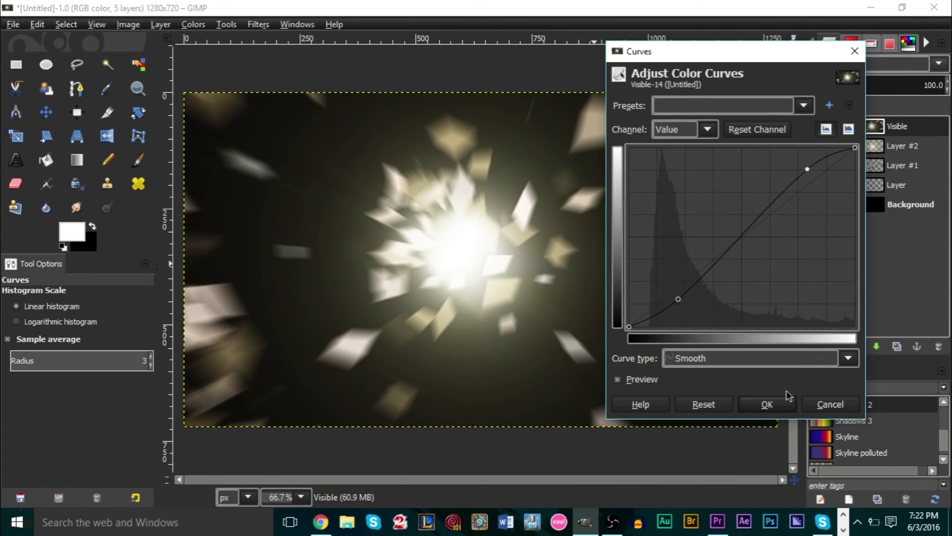
pyautogui.click(767, 405)
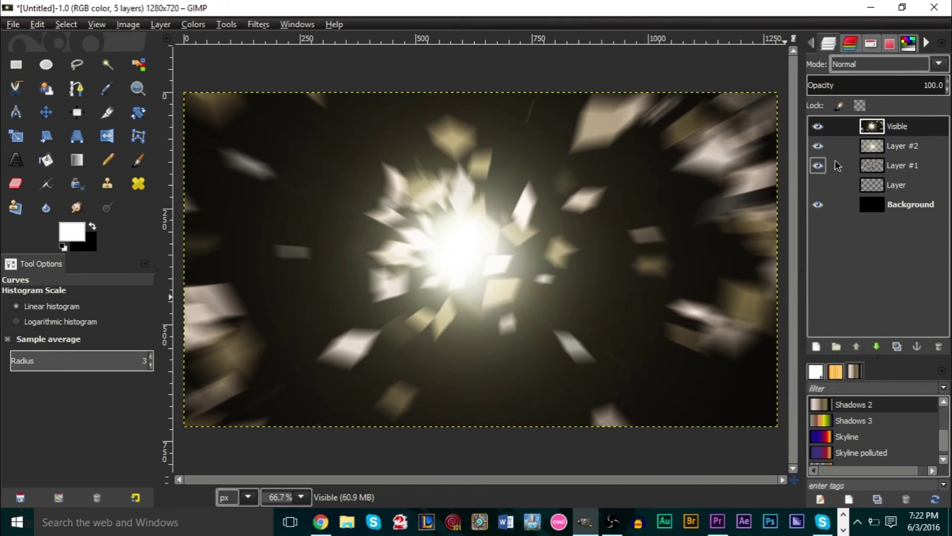
pyautogui.click(818, 126)
pyautogui.click(818, 126)
pyautogui.click(818, 126)
pyautogui.click(818, 127)
pyautogui.click(818, 126)
pyautogui.click(818, 127)
pyautogui.click(193, 24)
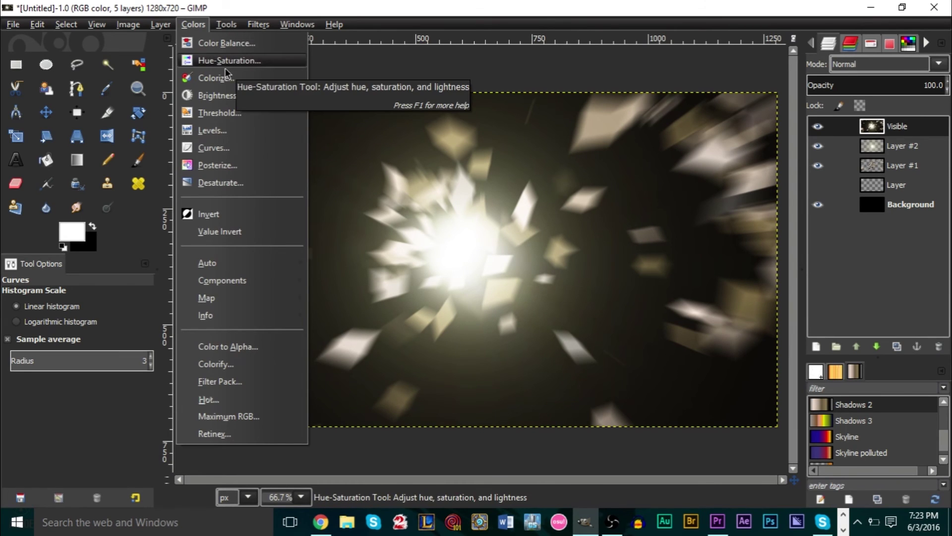
# - Apply Color Balance: shadows blue −5, midtones red +5 and blue −10
pyautogui.click(247, 46)
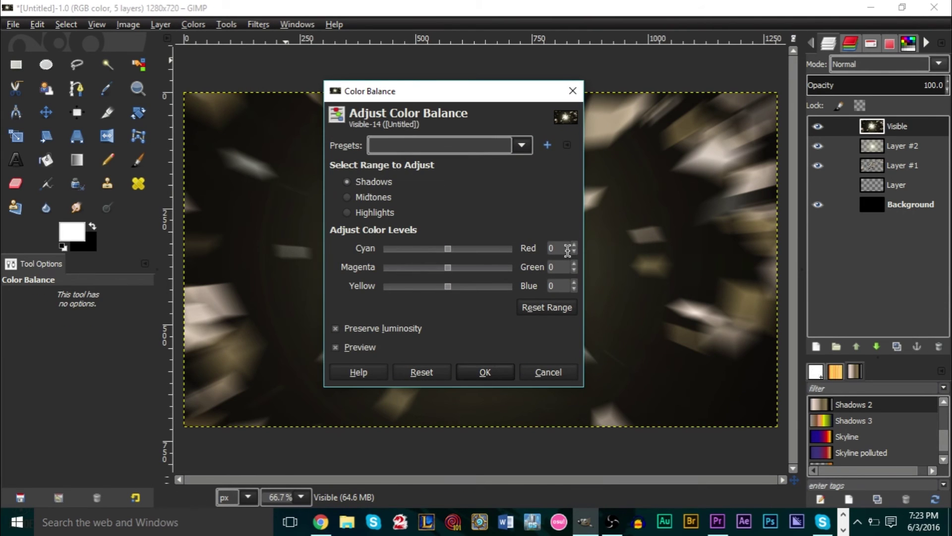
pyautogui.click(562, 291)
pyautogui.press('BackSpace')
pyautogui.write('-5')
pyautogui.click(373, 198)
pyautogui.click(510, 248)
pyautogui.write('-10')
pyautogui.click(375, 215)
pyautogui.click(485, 372)
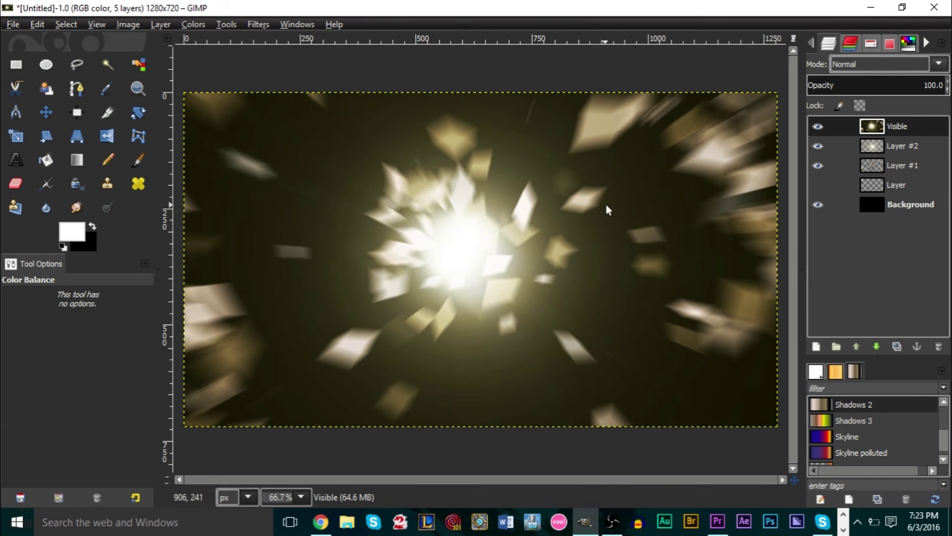
pyautogui.click(226, 24)
pyautogui.moveTo(208, 29)
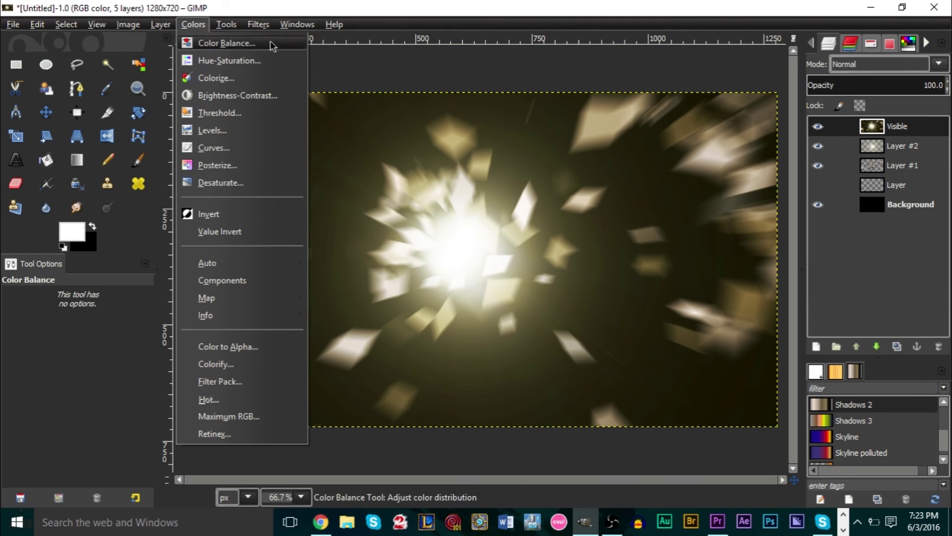
# - Dismiss the Colors menu without choosing anything
pyautogui.click(887, 283)
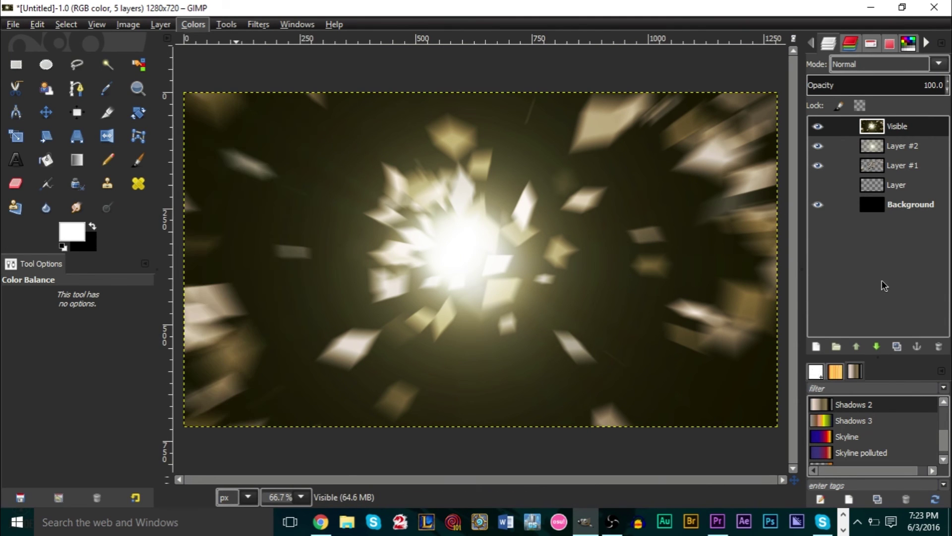